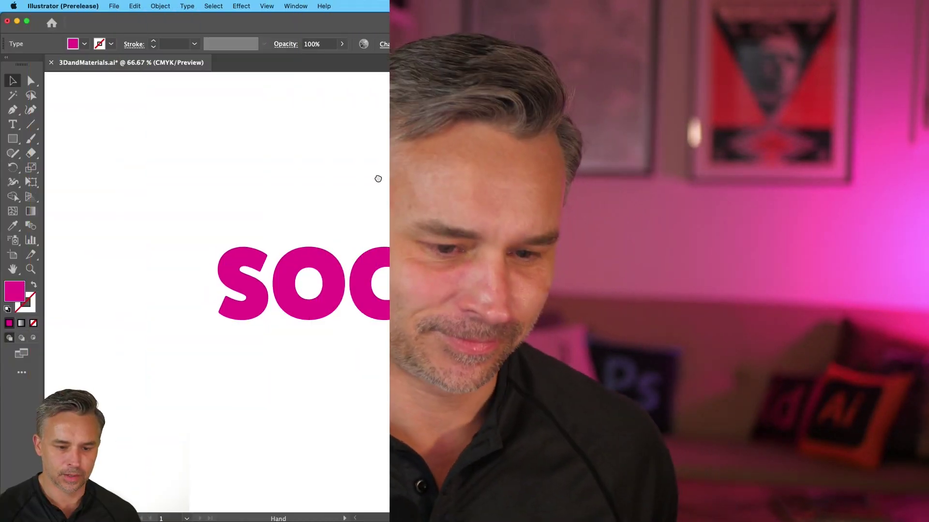
Step: Apply a 3D Extrude effect to the magenta SOCIAL text and rotate it freely
{"action": "left_click_drag", "start_coordinate": [378, 179], "coordinate": [367, 164]}
{"action": "left_click", "coordinate": [373, 228]}
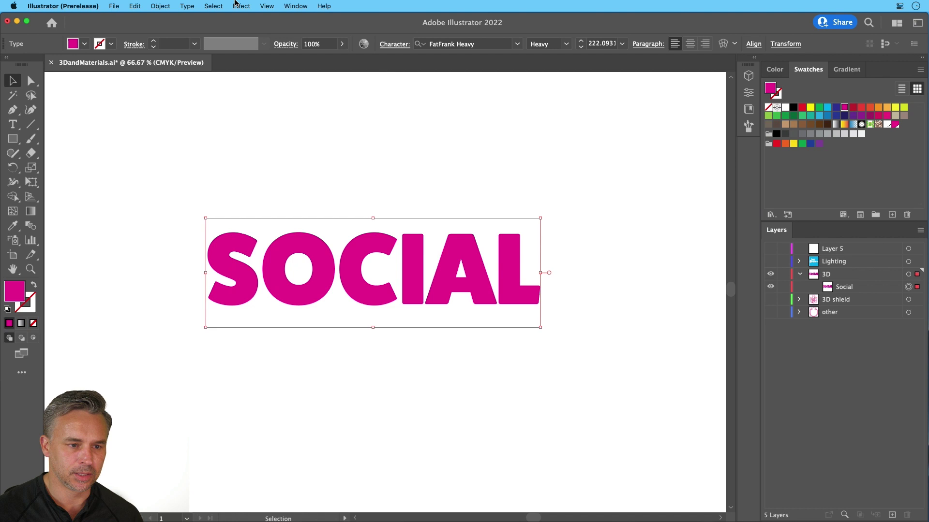
{"action": "left_click", "coordinate": [235, 5]}
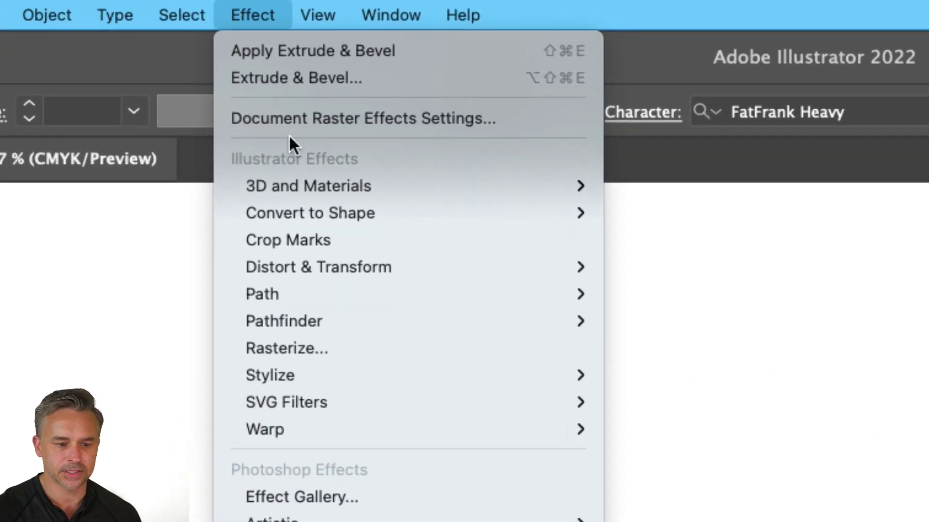
{"action": "mouse_move", "coordinate": [297, 191]}
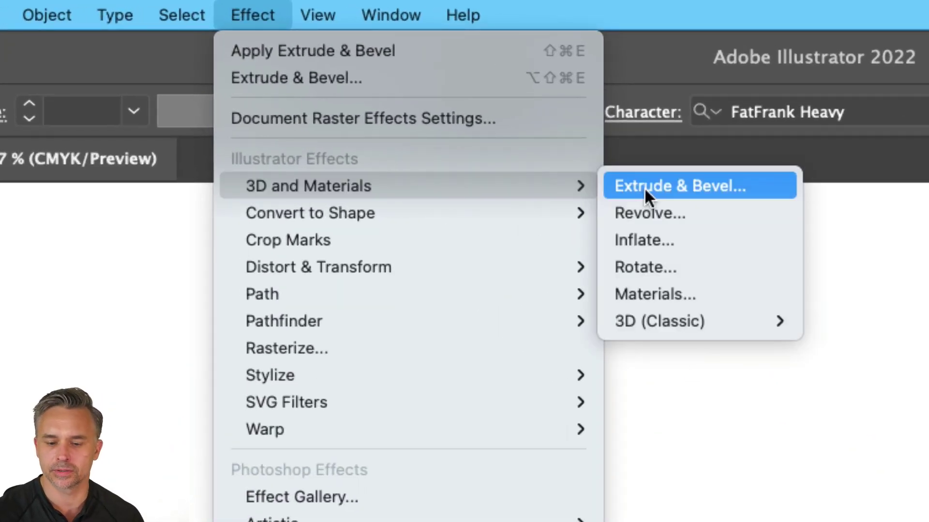
{"action": "mouse_move", "coordinate": [733, 315]}
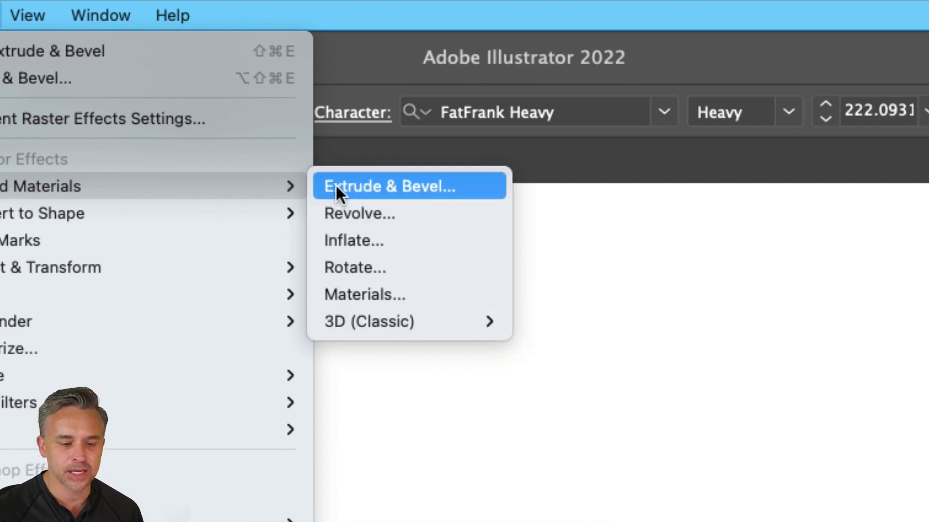
{"action": "left_click", "coordinate": [335, 187]}
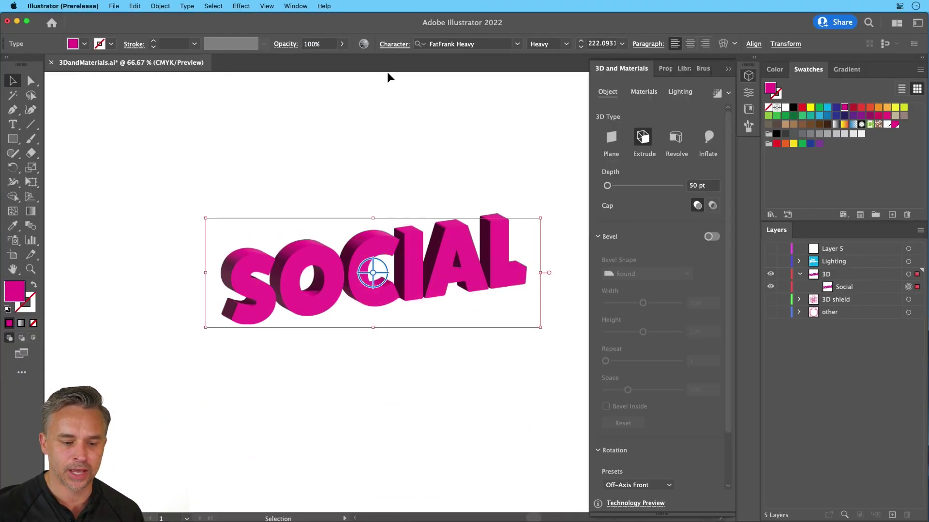
{"action": "mouse_move", "coordinate": [373, 273]}
{"action": "left_mouse_down"}
{"action": "mouse_move", "coordinate": [409, 301]}
{"action": "mouse_move", "coordinate": [353, 224]}
{"action": "mouse_move", "coordinate": [374, 274]}
{"action": "left_mouse_up"}
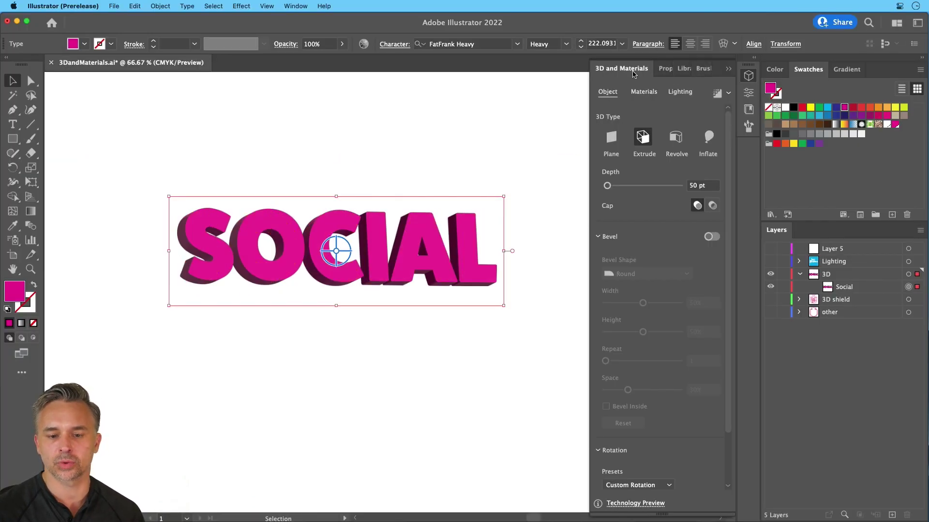
Step: Widen the 3D panel, apply the Off-Axis Front rotation preset, and set Depth to 364 pt
{"action": "left_click", "coordinate": [753, 60]}
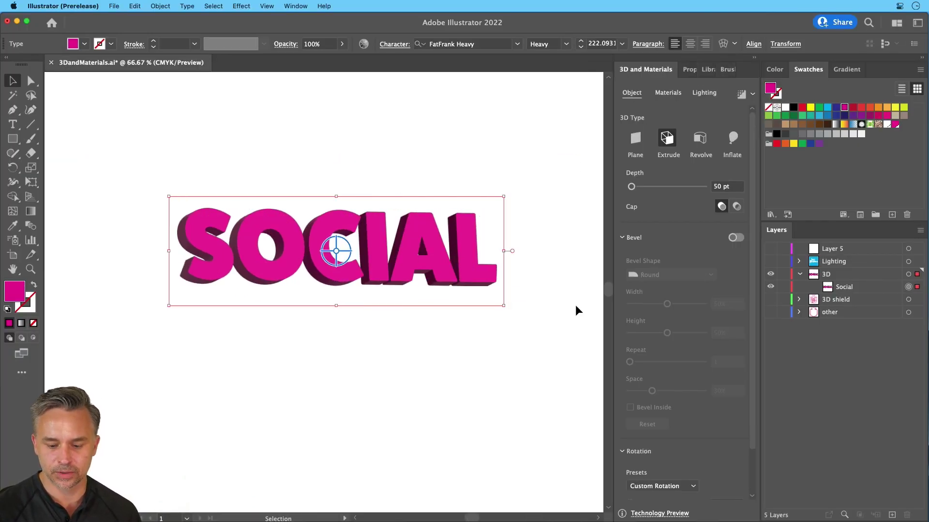
{"action": "scroll", "coordinate": [715, 366], "scroll_direction": "down", "scroll_amount": 2}
{"action": "mouse_move", "coordinate": [672, 459]}
{"action": "left_mouse_down"}
{"action": "mouse_move", "coordinate": [656, 460]}
{"action": "mouse_move", "coordinate": [680, 460]}
{"action": "left_mouse_up"}
{"action": "left_click", "coordinate": [661, 437]}
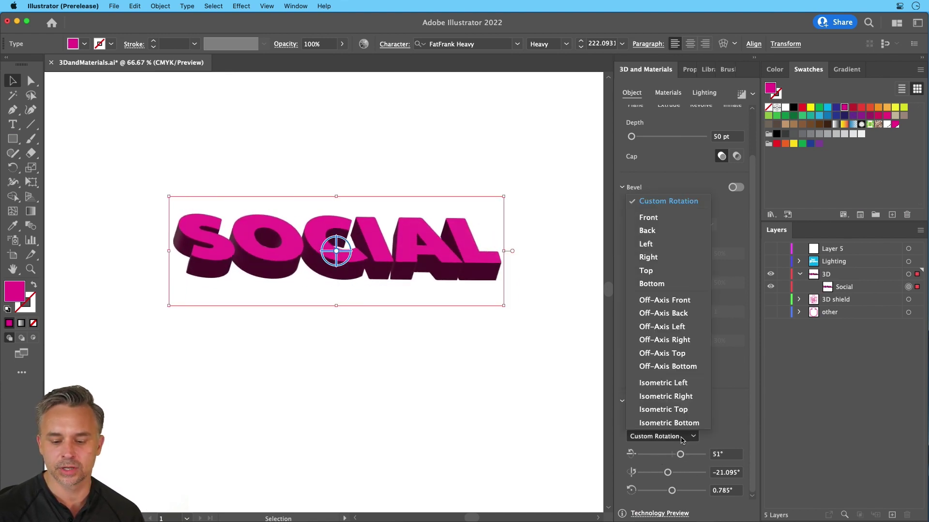
{"action": "left_click", "coordinate": [676, 300]}
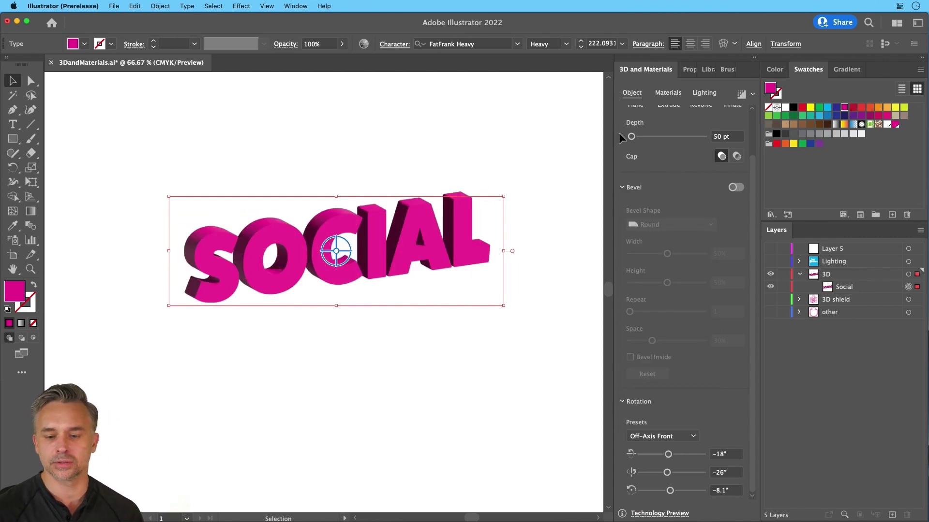
{"action": "left_click_drag", "start_coordinate": [640, 138], "coordinate": [647, 138]}
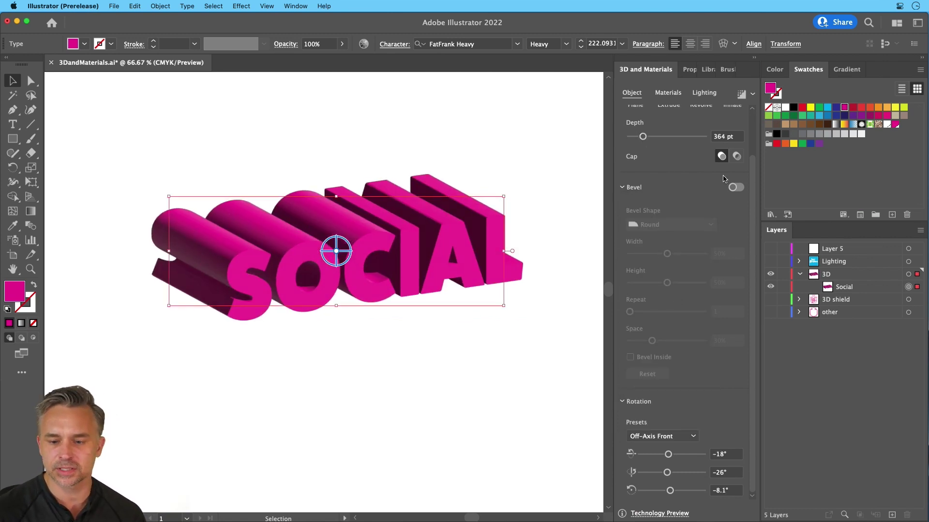
Step: Turn on a Step bevel for SOCIAL, repeated 3 times
{"action": "left_click", "coordinate": [736, 187]}
{"action": "left_click", "coordinate": [658, 225]}
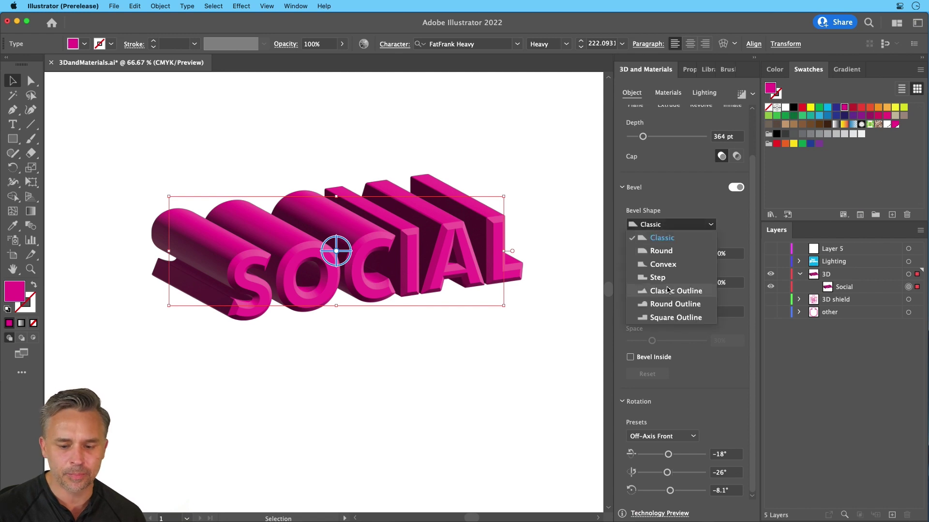
{"action": "left_click", "coordinate": [664, 278]}
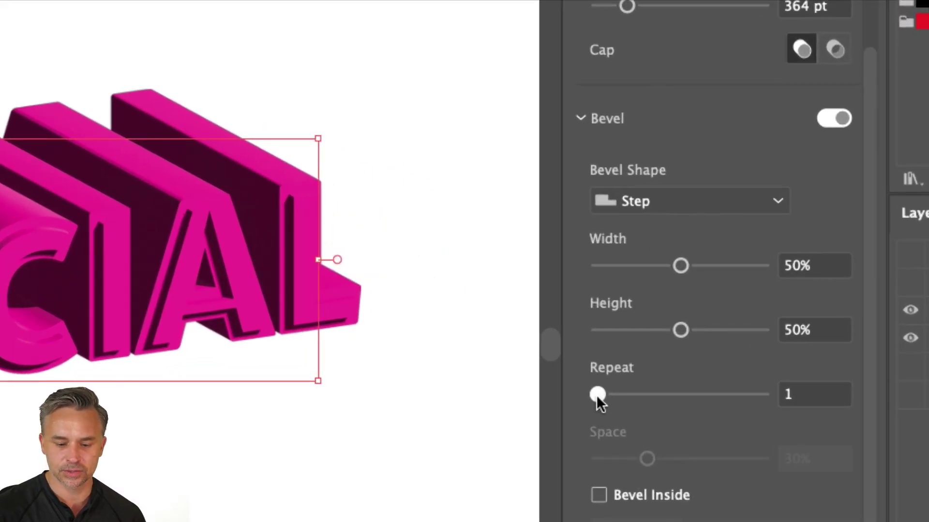
{"action": "left_click_drag", "start_coordinate": [596, 395], "coordinate": [607, 394]}
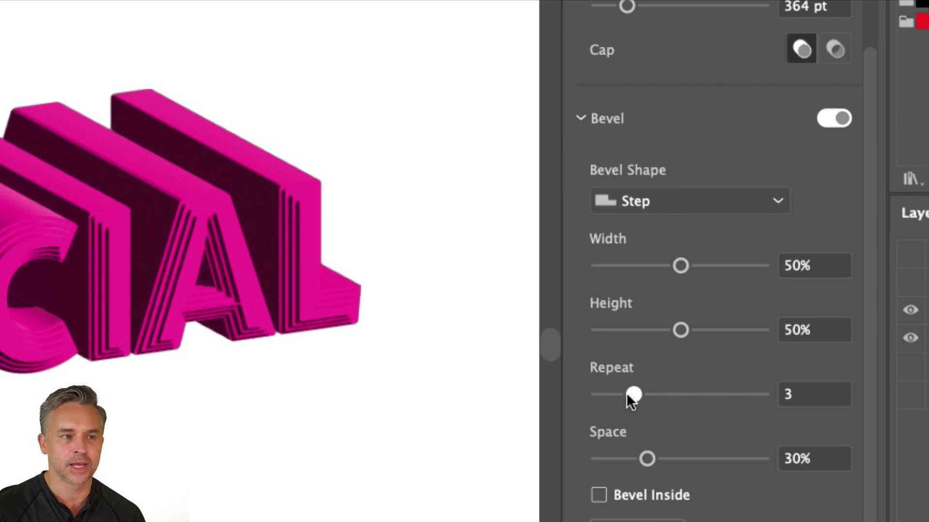
Step: Reposition the SOCIAL lettering on the artboard
{"action": "left_click_drag", "start_coordinate": [198, 262], "coordinate": [353, 293]}
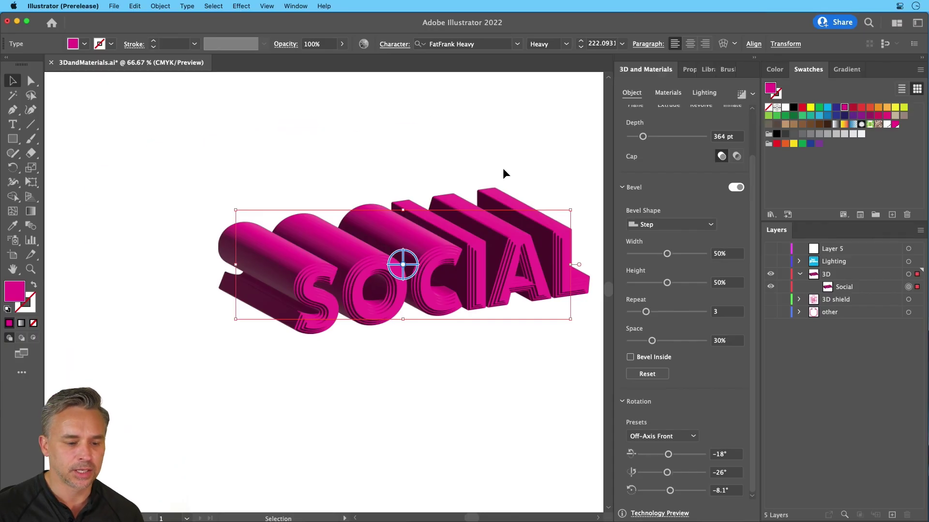
{"action": "left_click_drag", "start_coordinate": [135, 337], "coordinate": [50, 324]}
{"action": "left_click_drag", "start_coordinate": [382, 268], "coordinate": [367, 270]}
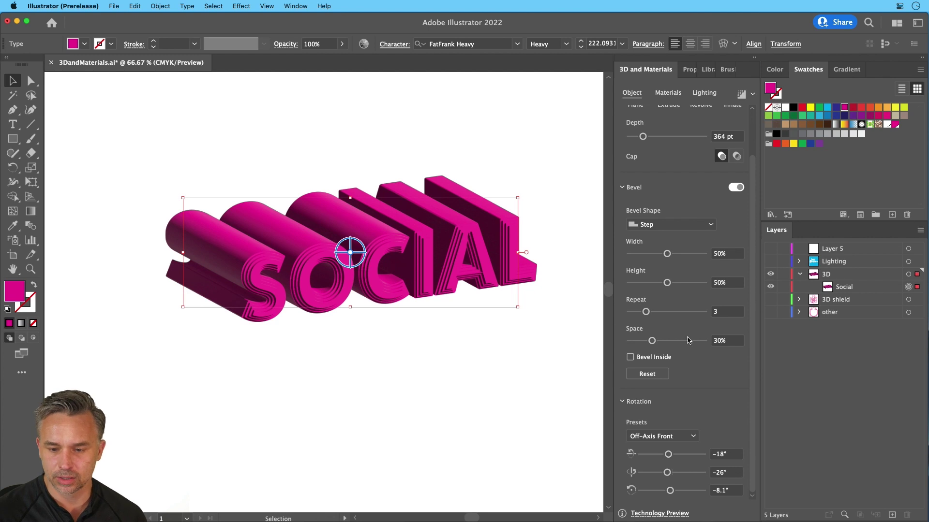
{"action": "scroll", "coordinate": [750, 139], "scroll_direction": "up", "scroll_amount": 3}
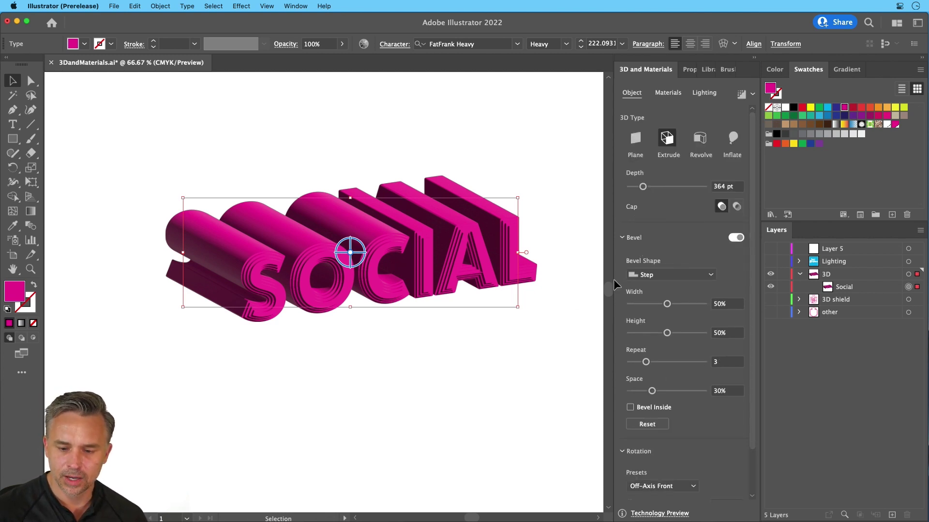
Step: Switch the bevel to Round with 1 repeat and 75% height, then move SOCIAL up-left
{"action": "left_click", "coordinate": [648, 275]}
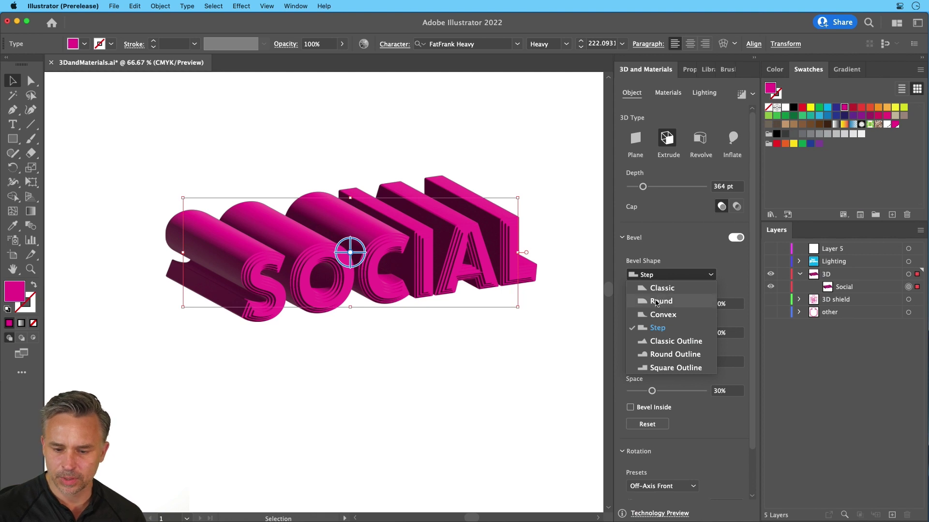
{"action": "left_click", "coordinate": [656, 301]}
{"action": "left_click_drag", "start_coordinate": [619, 368], "coordinate": [614, 370]}
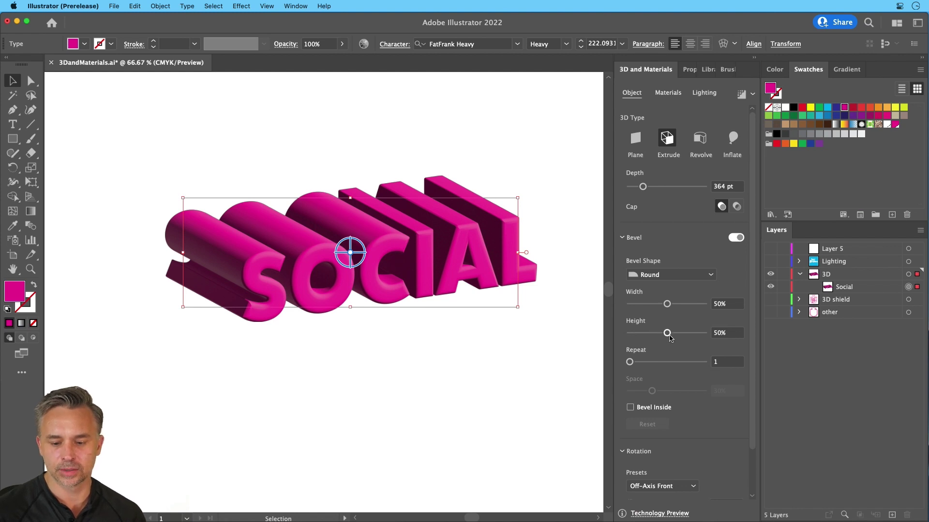
{"action": "left_click_drag", "start_coordinate": [670, 336], "coordinate": [684, 333]}
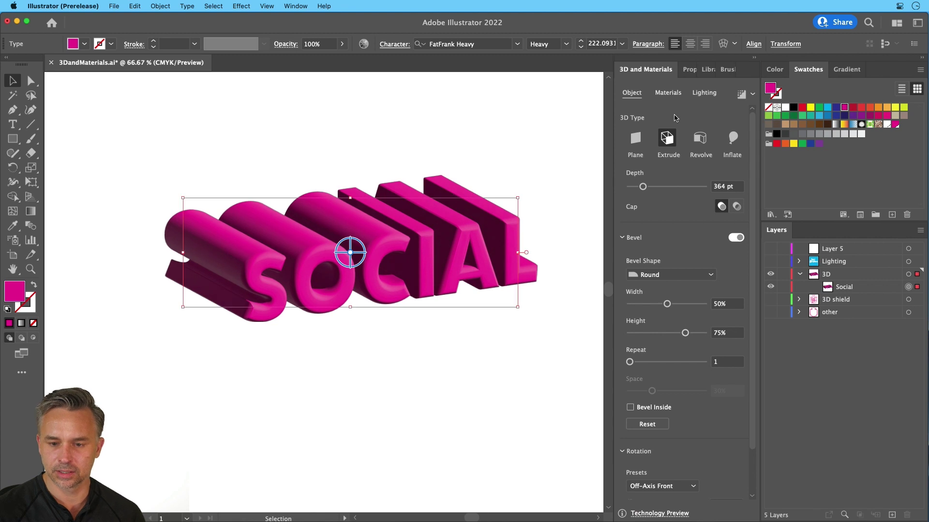
{"action": "left_click_drag", "start_coordinate": [420, 200], "coordinate": [366, 173]}
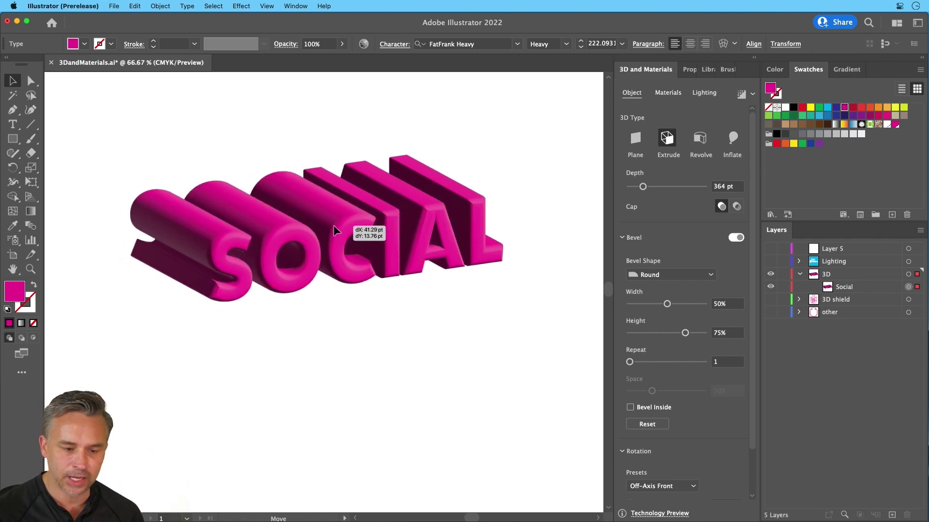
Step: Duplicate SOCIAL below itself, retype the copy as 'animal', and stack SOCIAL above ANIMAL
{"action": "left_click_drag", "start_coordinate": [330, 238], "coordinate": [386, 355]}
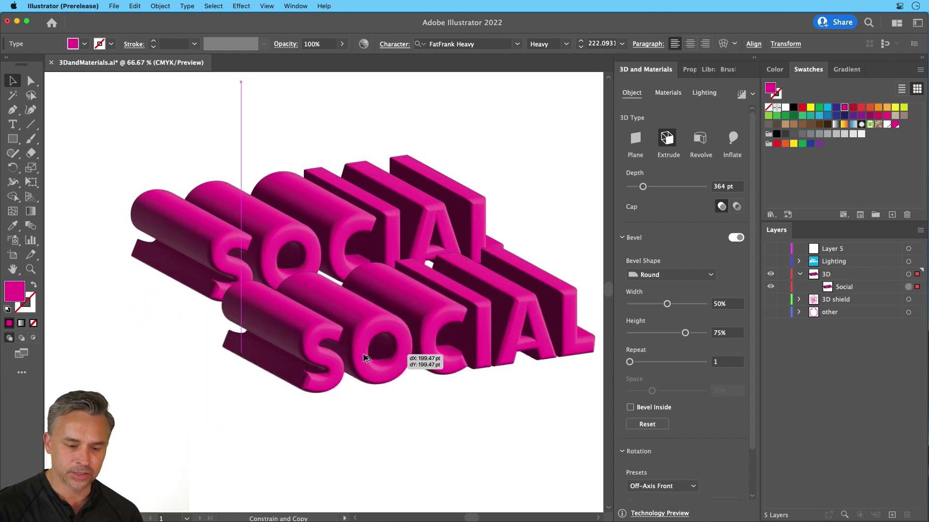
{"action": "double_click", "coordinate": [408, 321]}
{"action": "type", "text": "animal"}
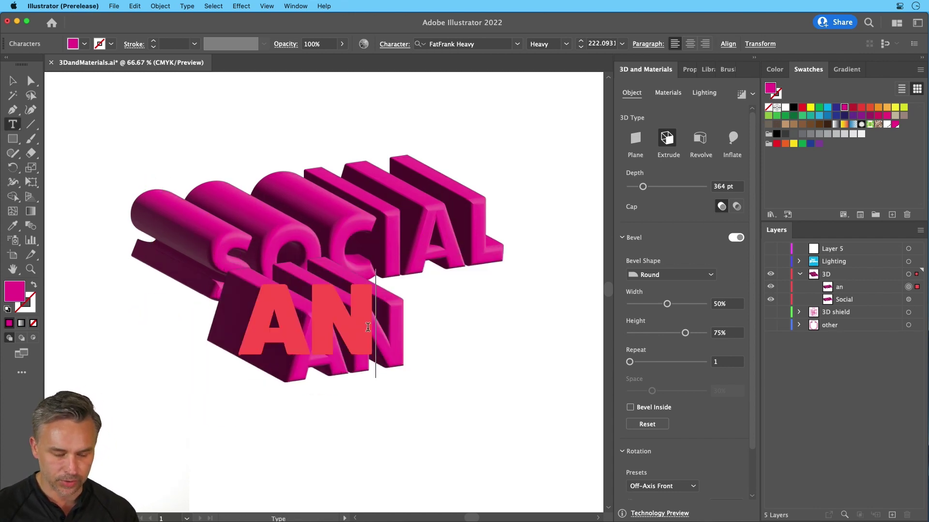
{"action": "left_click", "coordinate": [12, 83]}
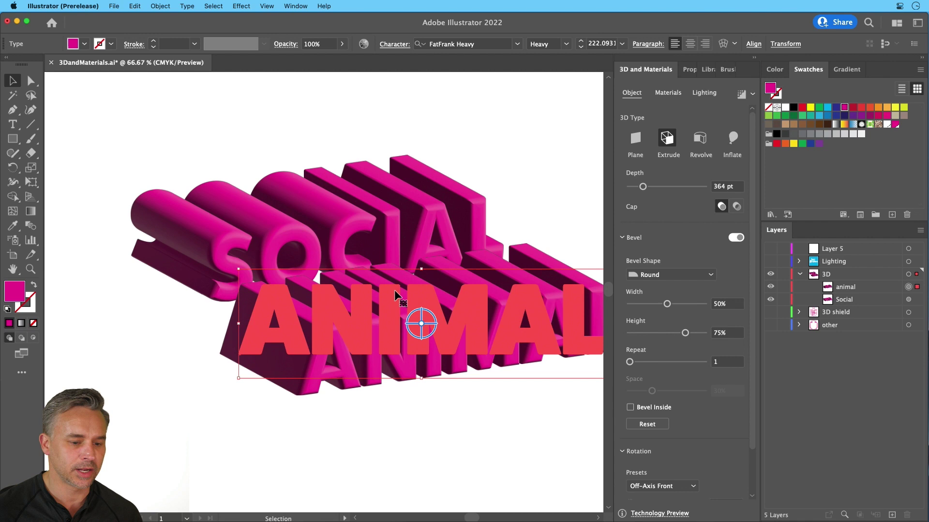
{"action": "left_click_drag", "start_coordinate": [421, 325], "coordinate": [332, 326]}
{"action": "left_click_drag", "start_coordinate": [279, 204], "coordinate": [291, 218]}
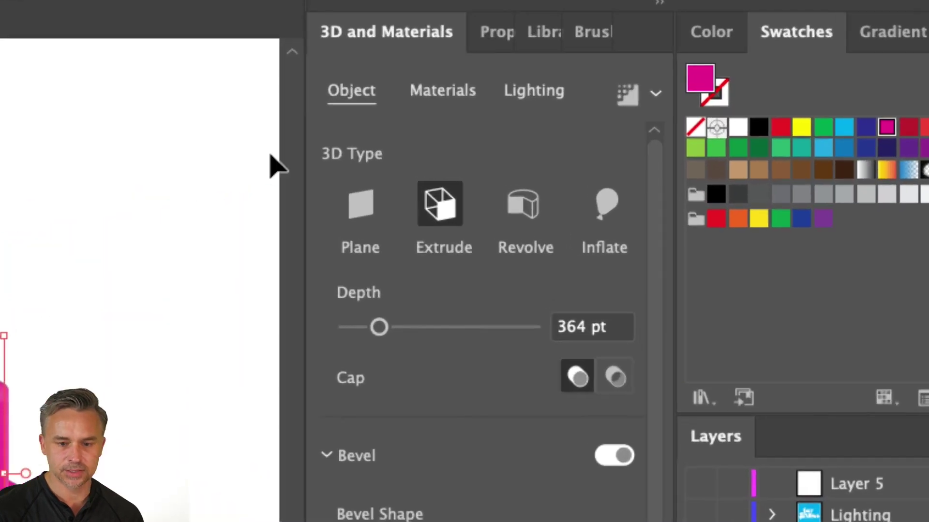
Step: Apply the teal Marble Paint Substance material to the SOCIAL lettering
{"action": "left_click", "coordinate": [665, 93]}
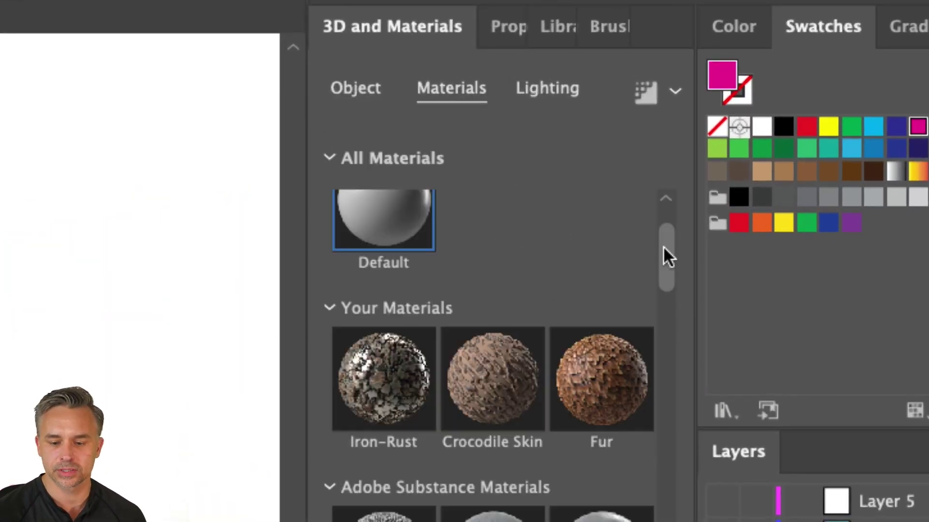
{"action": "left_click_drag", "start_coordinate": [665, 255], "coordinate": [667, 208]}
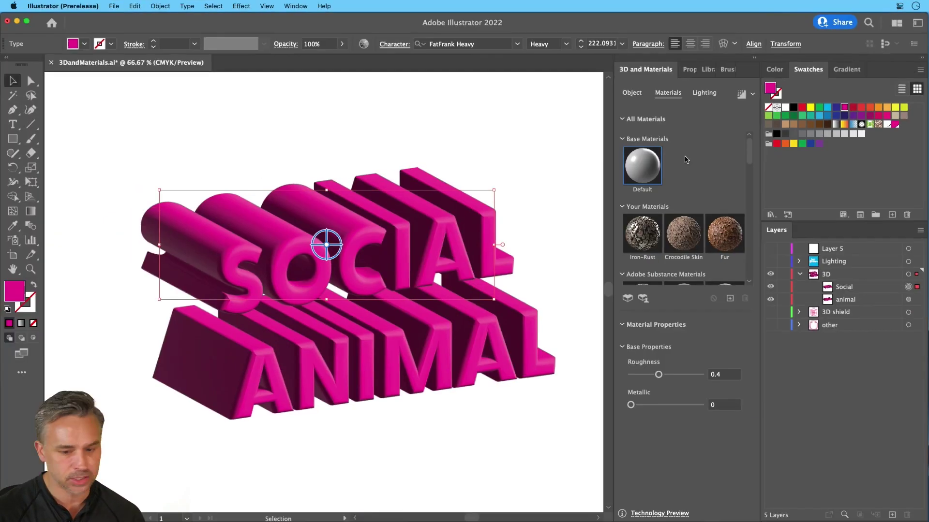
{"action": "left_click_drag", "start_coordinate": [747, 152], "coordinate": [749, 184]}
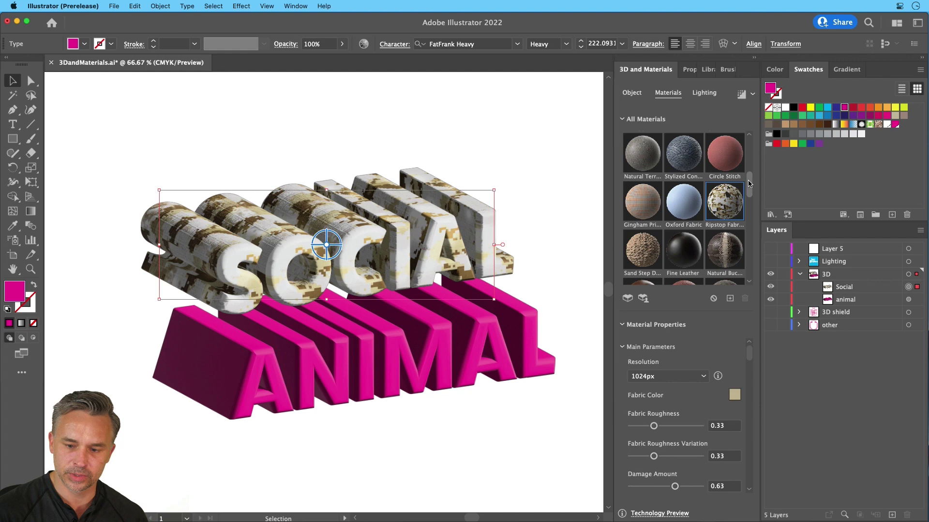
{"action": "left_click_drag", "start_coordinate": [748, 184], "coordinate": [747, 208]}
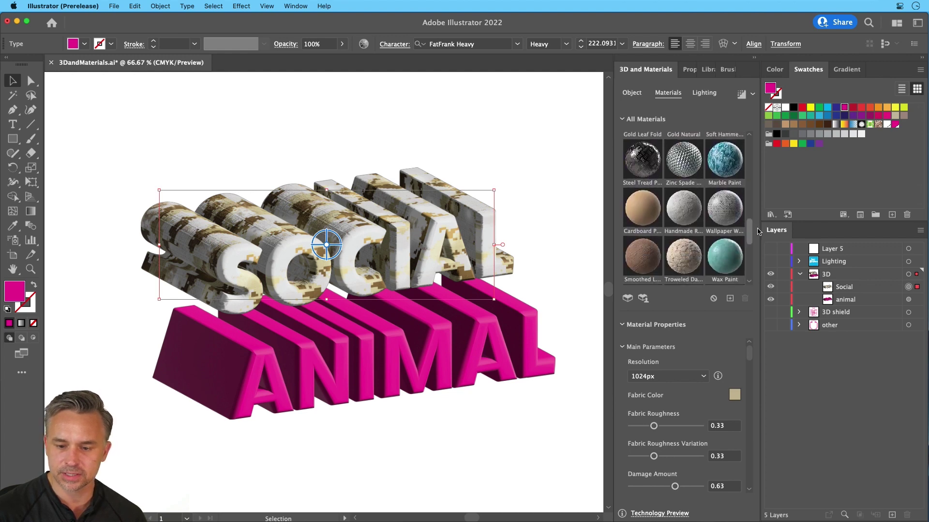
{"action": "left_click", "coordinate": [732, 170]}
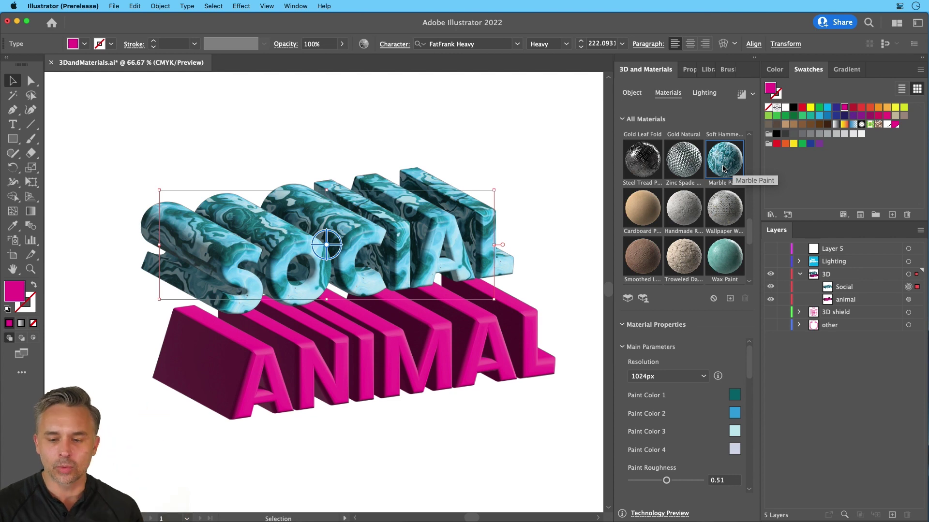
{"action": "mouse_move", "coordinate": [747, 230]}
{"action": "left_mouse_down"}
{"action": "mouse_move", "coordinate": [747, 213]}
{"action": "mouse_move", "coordinate": [758, 281]}
{"action": "left_mouse_up"}
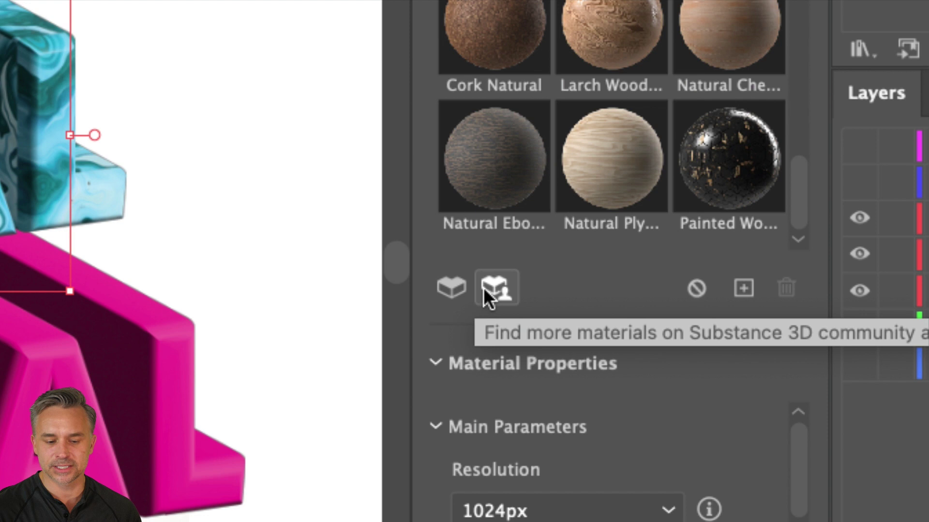
Step: Open Substance 3D Community Assets and filter to Organic materials
{"action": "left_click", "coordinate": [495, 286]}
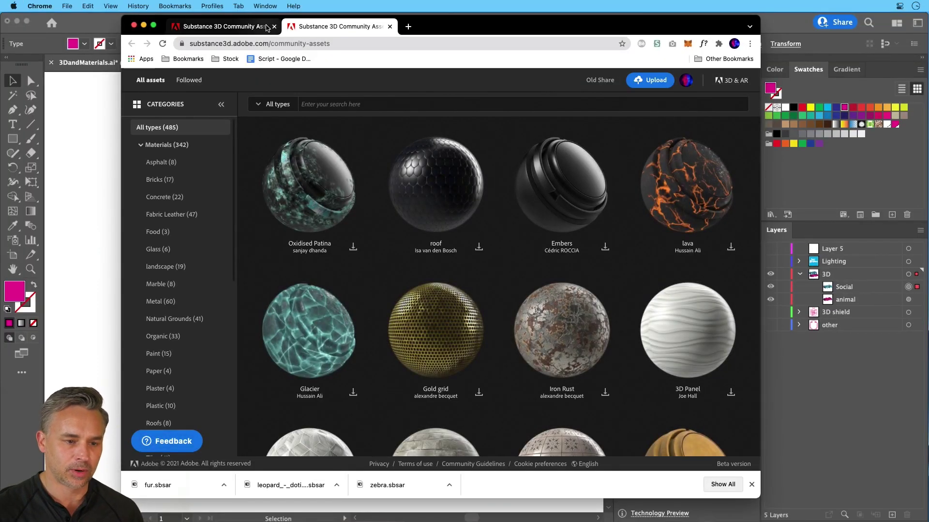
{"action": "left_click", "coordinate": [274, 27]}
{"action": "scroll", "coordinate": [137, 310], "scroll_direction": "down", "scroll_amount": 5}
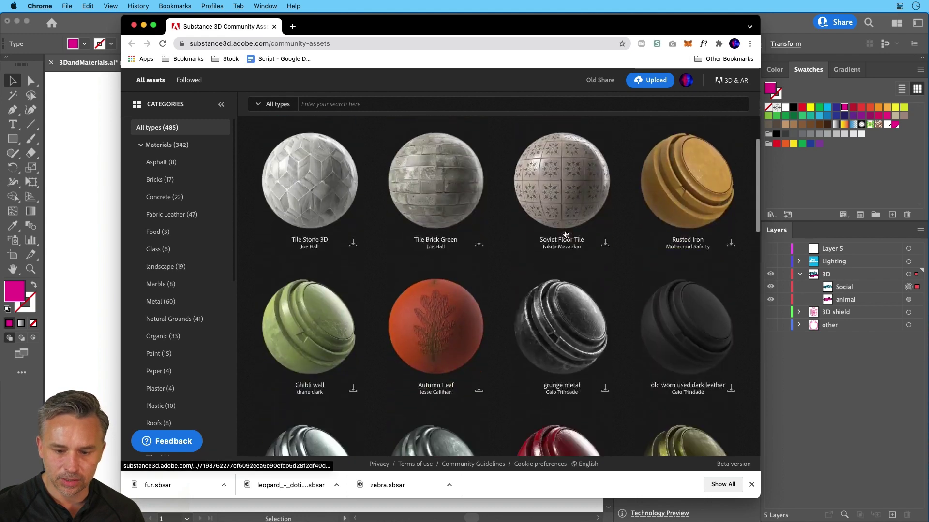
{"action": "left_click", "coordinate": [155, 336]}
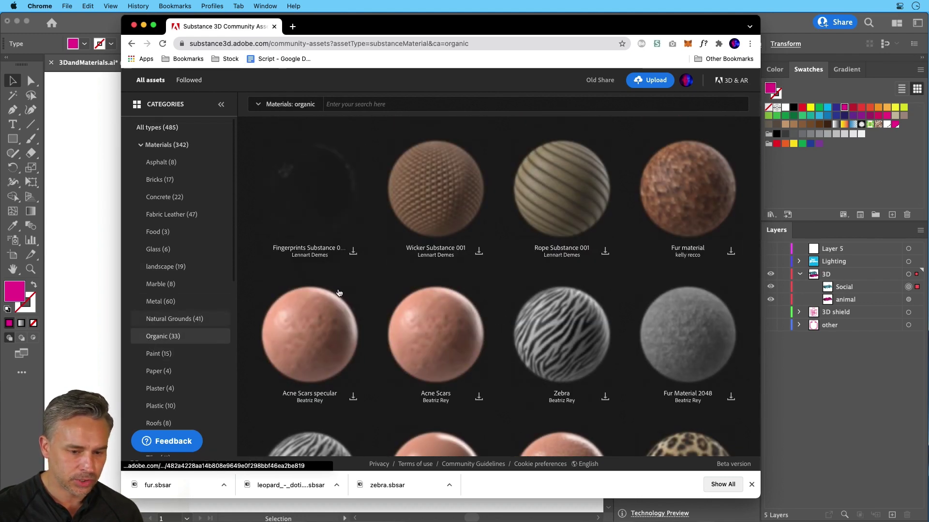
Step: Download the Zebra, Leopard and Fur materials and open the downloaded fur file
{"action": "scroll", "coordinate": [595, 242], "scroll_direction": "down", "scroll_amount": 3}
{"action": "left_click", "coordinate": [605, 259]}
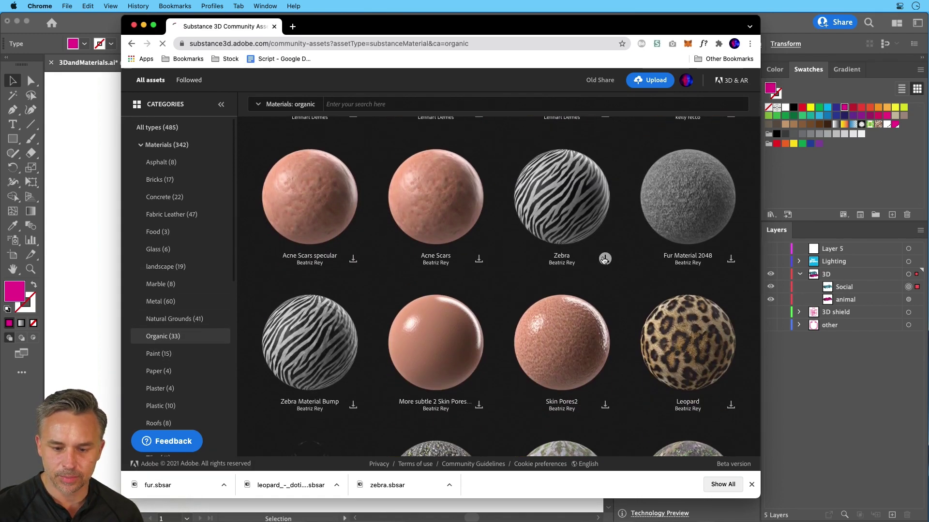
{"action": "scroll", "coordinate": [604, 261], "scroll_direction": "down", "scroll_amount": 2}
{"action": "scroll", "coordinate": [714, 294], "scroll_direction": "down", "scroll_amount": 1}
{"action": "left_click", "coordinate": [730, 279]}
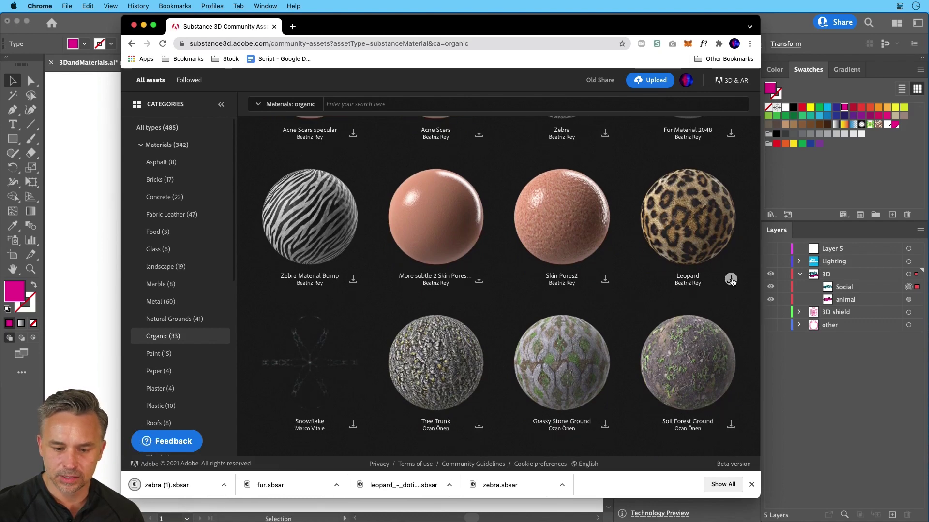
{"action": "scroll", "coordinate": [677, 264], "scroll_direction": "up", "scroll_amount": 4}
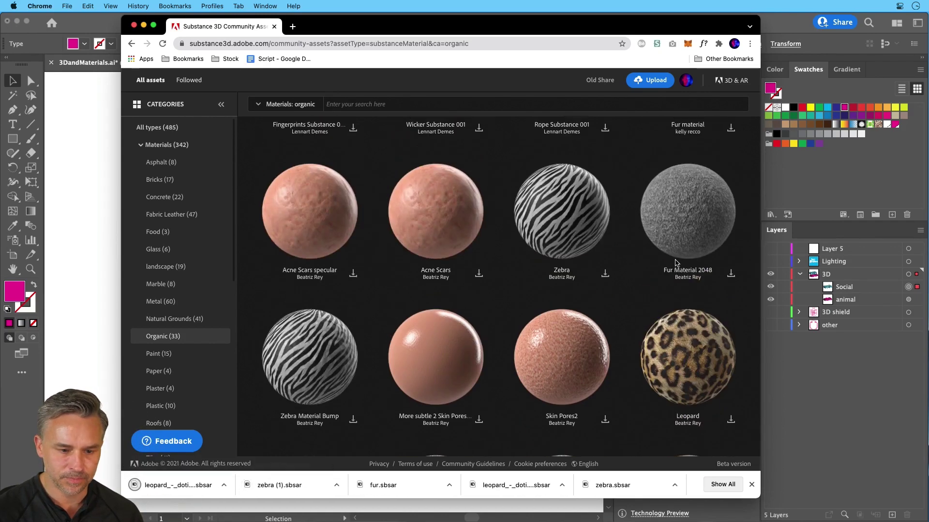
{"action": "scroll", "coordinate": [675, 263], "scroll_direction": "up", "scroll_amount": 4}
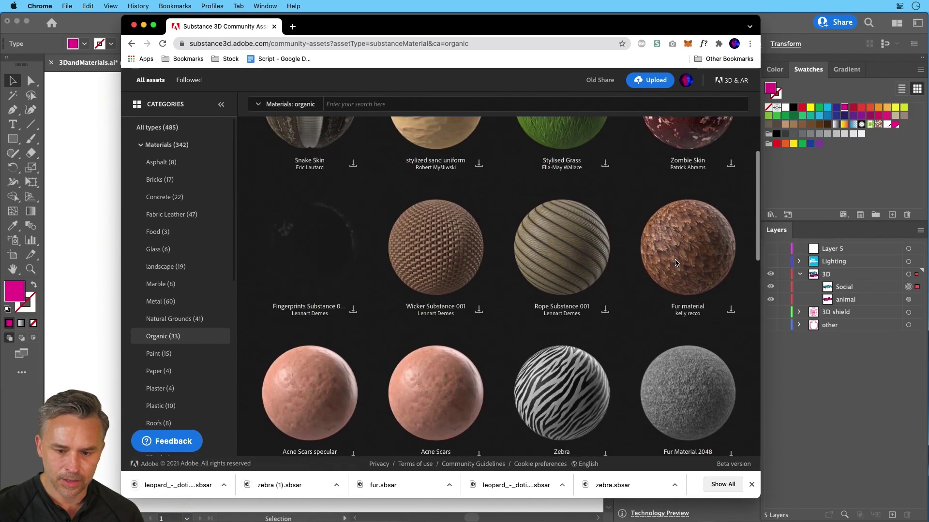
{"action": "left_click", "coordinate": [730, 310]}
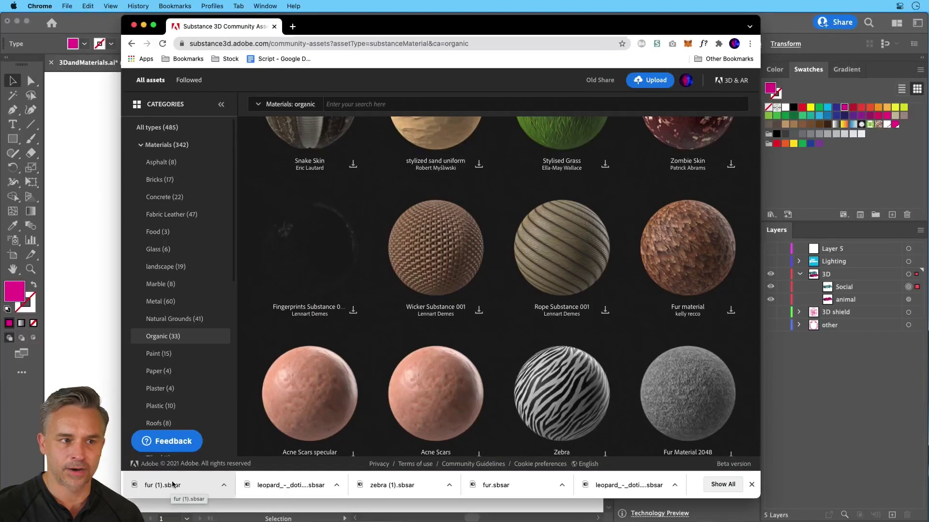
{"action": "left_click", "coordinate": [141, 496]}
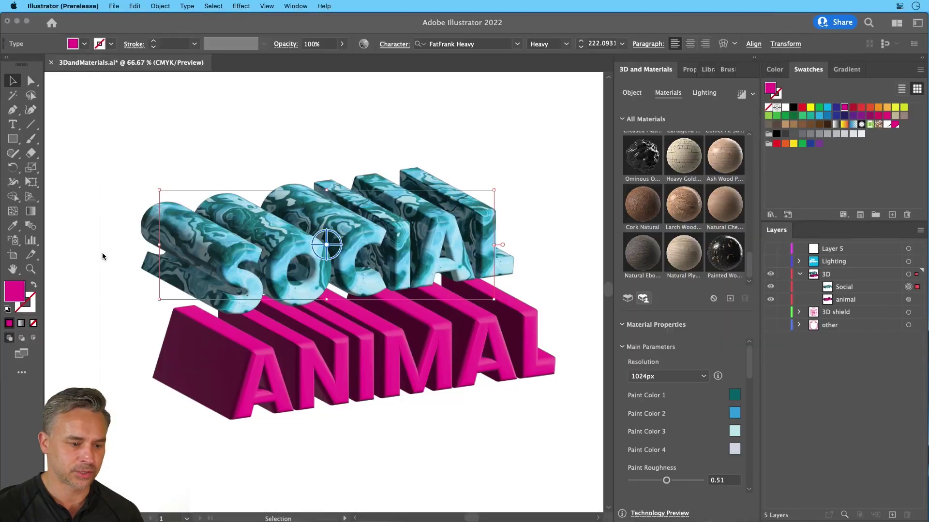
Step: Try adding fur.sbsar to the materials and dismiss the already-added warning
{"action": "left_click", "coordinate": [730, 299]}
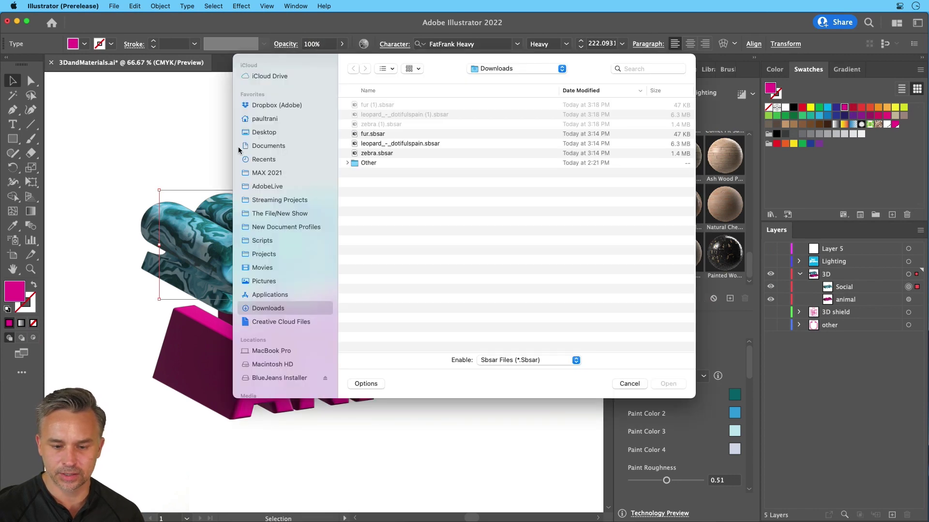
{"action": "double_click", "coordinate": [359, 138]}
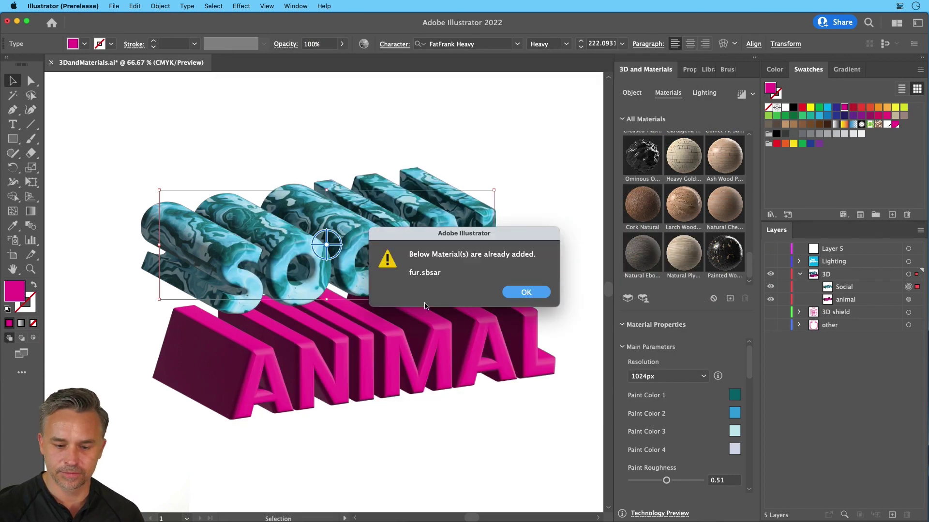
{"action": "left_click", "coordinate": [524, 299]}
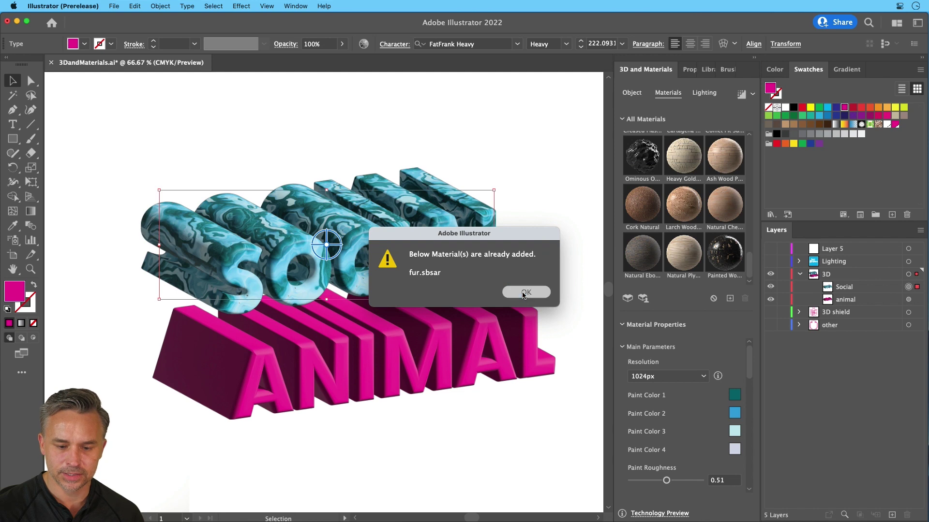
Step: Add zebra (1).sbsar and leopard_-_dotifulspain.sbsar as new materials
{"action": "left_click", "coordinate": [729, 298]}
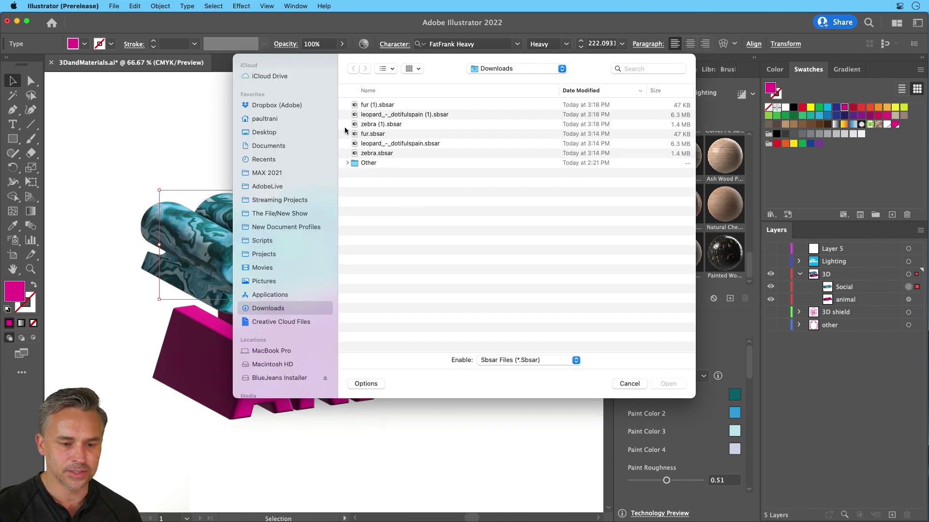
{"action": "left_click", "coordinate": [372, 125]}
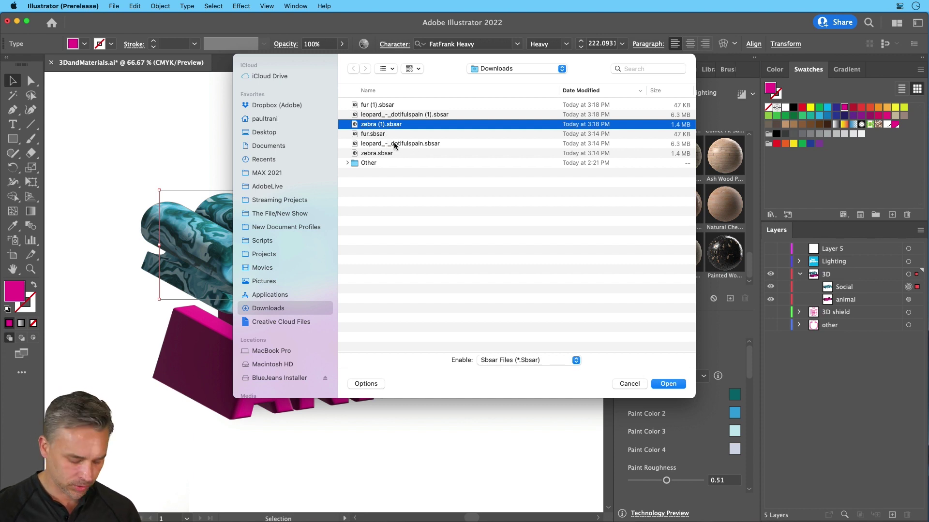
{"action": "left_click", "coordinate": [394, 143], "text": "super"}
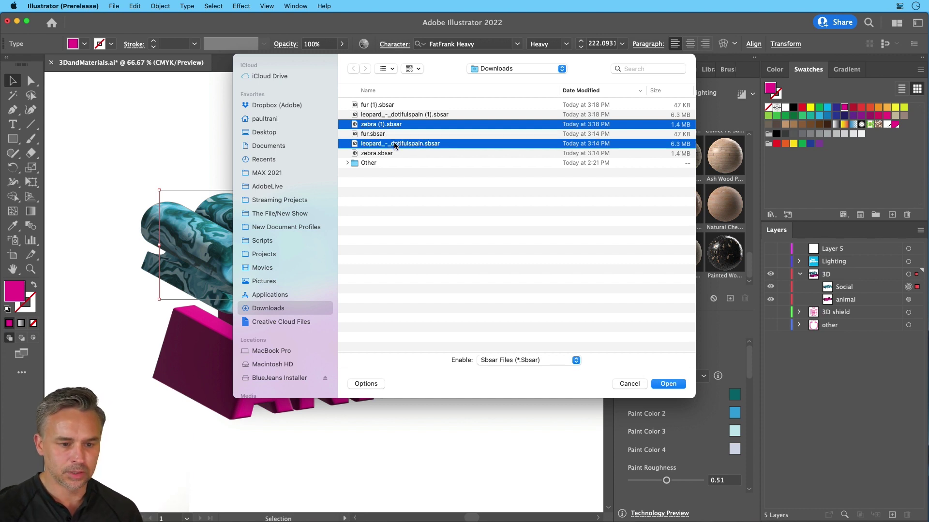
{"action": "left_click", "coordinate": [668, 383]}
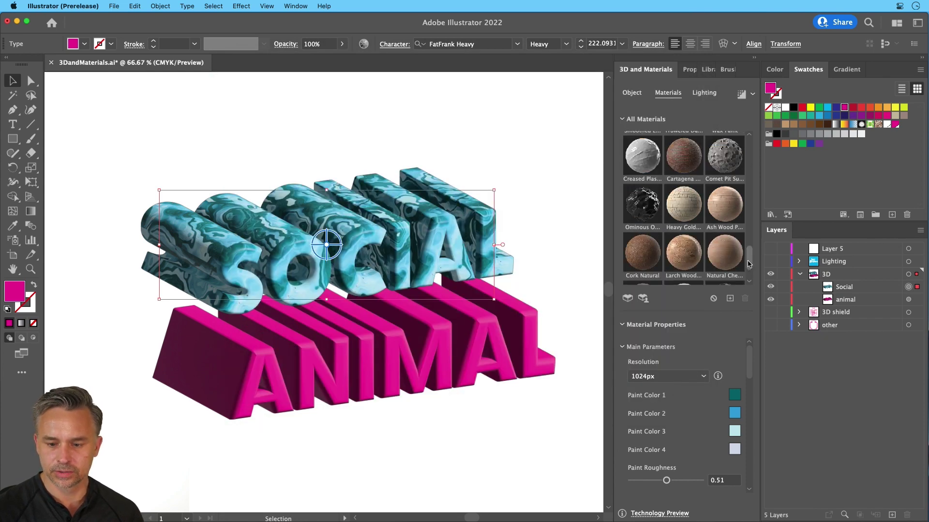
Step: Give SOCIAL the zebra material and ANIMAL the Leopard material
{"action": "scroll", "coordinate": [695, 188], "scroll_direction": "up", "scroll_amount": 10}
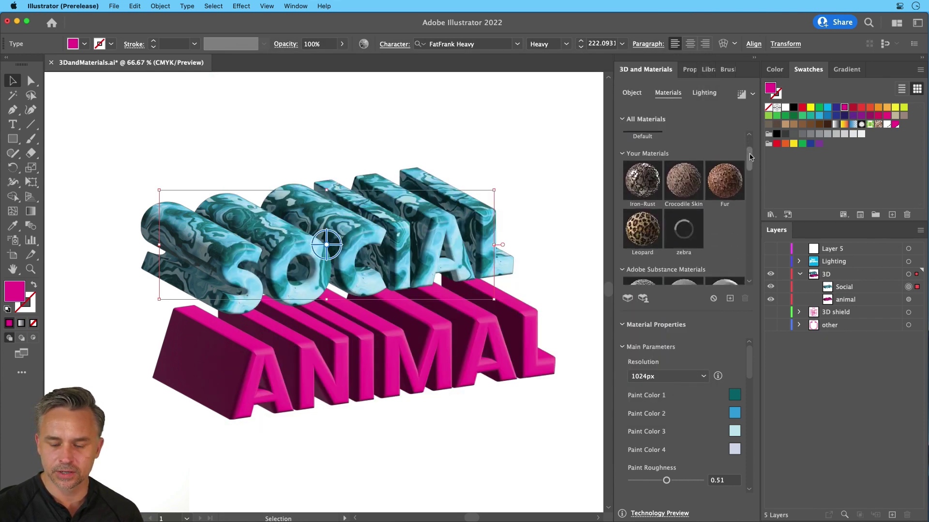
{"action": "scroll", "coordinate": [656, 202], "scroll_direction": "down", "scroll_amount": 2}
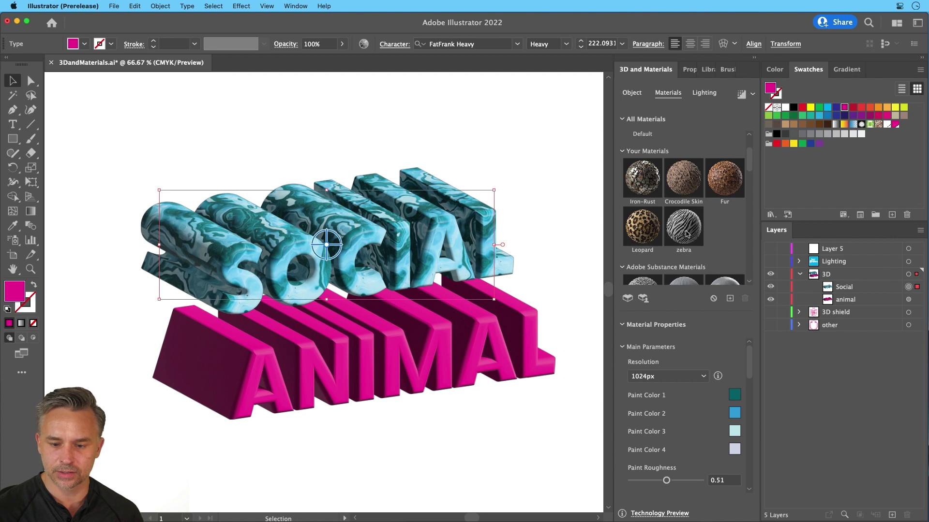
{"action": "left_click", "coordinate": [687, 234]}
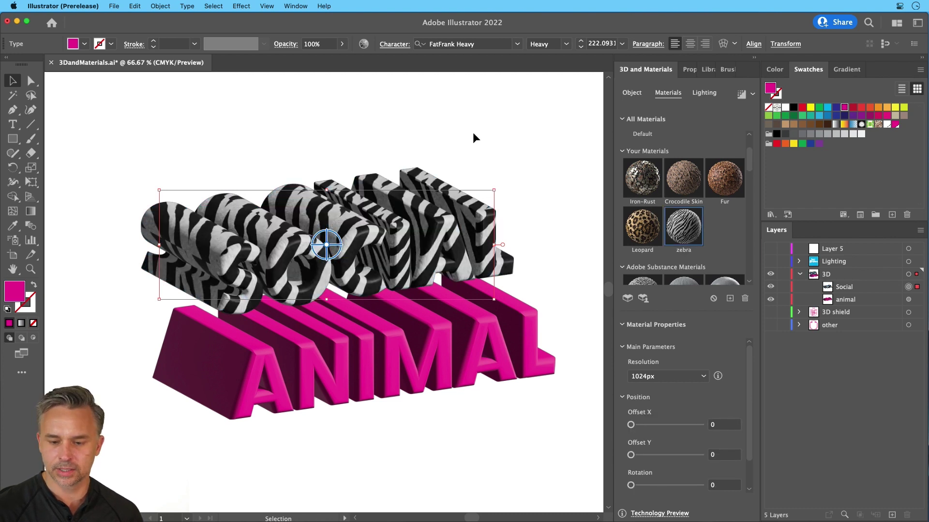
{"action": "left_click", "coordinate": [439, 339]}
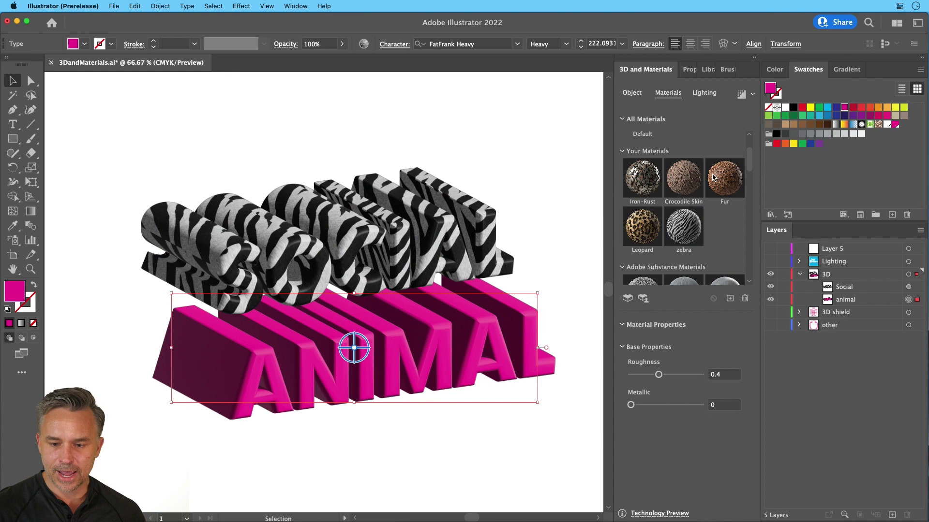
{"action": "left_click", "coordinate": [636, 234]}
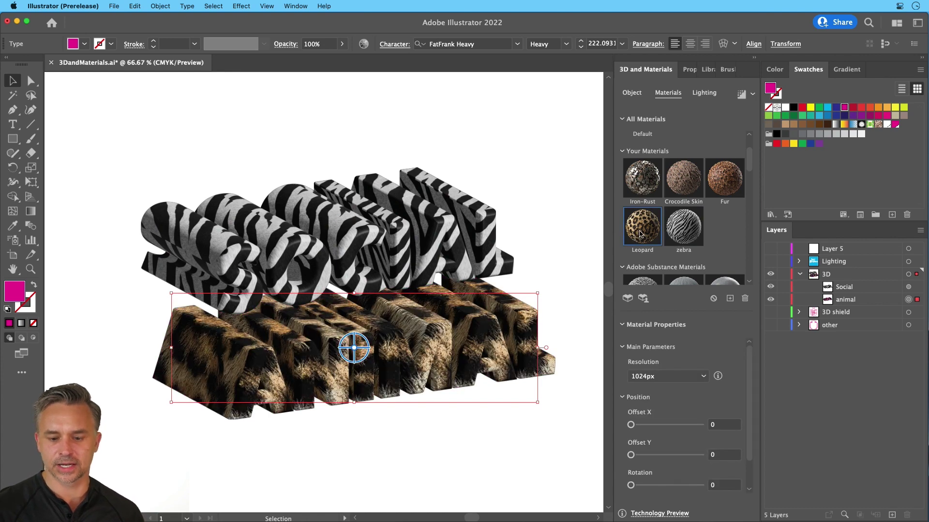
Step: Raise SOCIAL higher above ANIMAL, then reselect ANIMAL and zoom in on it
{"action": "left_click", "coordinate": [295, 234]}
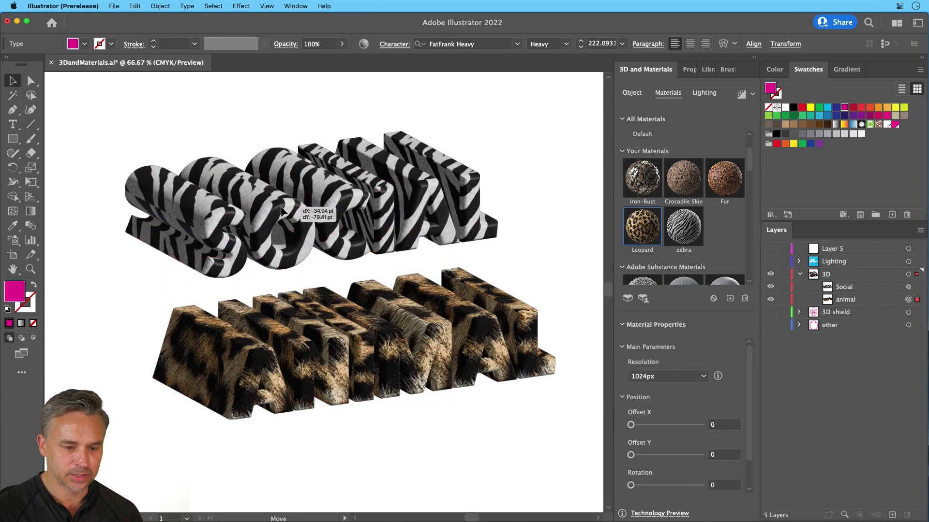
{"action": "left_click", "coordinate": [328, 358]}
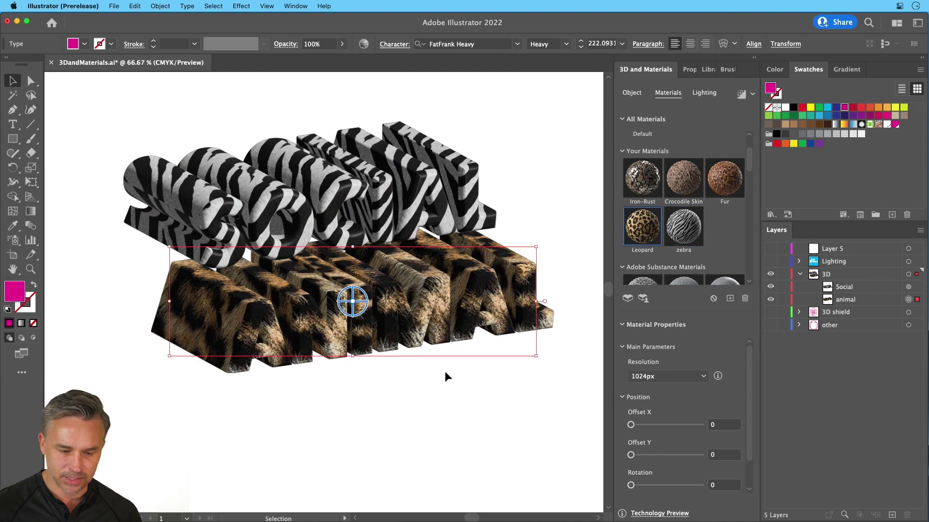
{"action": "key", "text": "super+1"}
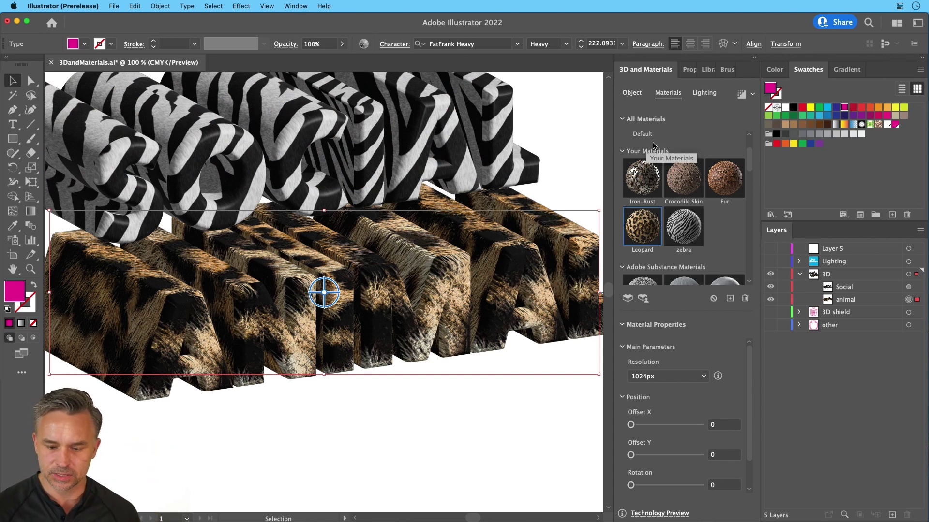
Step: Set ANIMAL's leopard density to 299, and test then restore SOCIAL's zebra density to 100
{"action": "scroll", "coordinate": [749, 390], "scroll_direction": "down", "scroll_amount": 2}
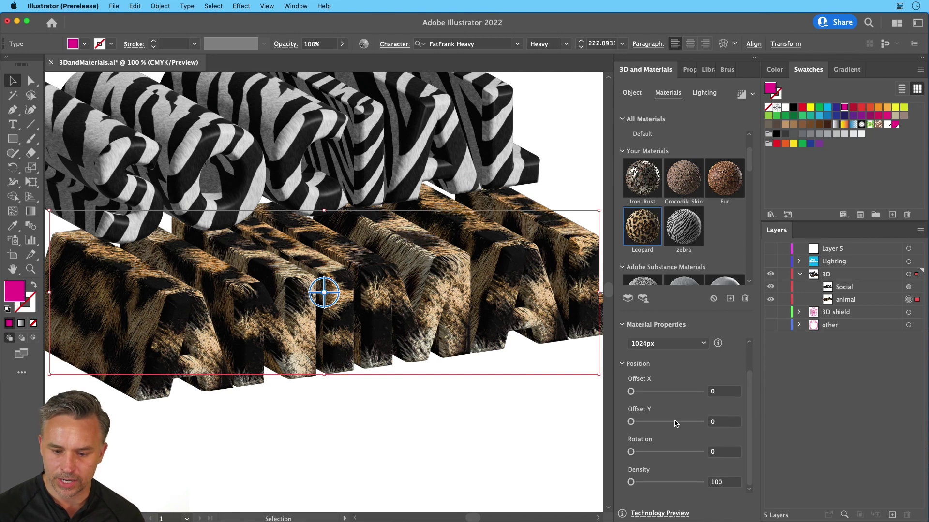
{"action": "left_click_drag", "start_coordinate": [631, 482], "coordinate": [647, 482]}
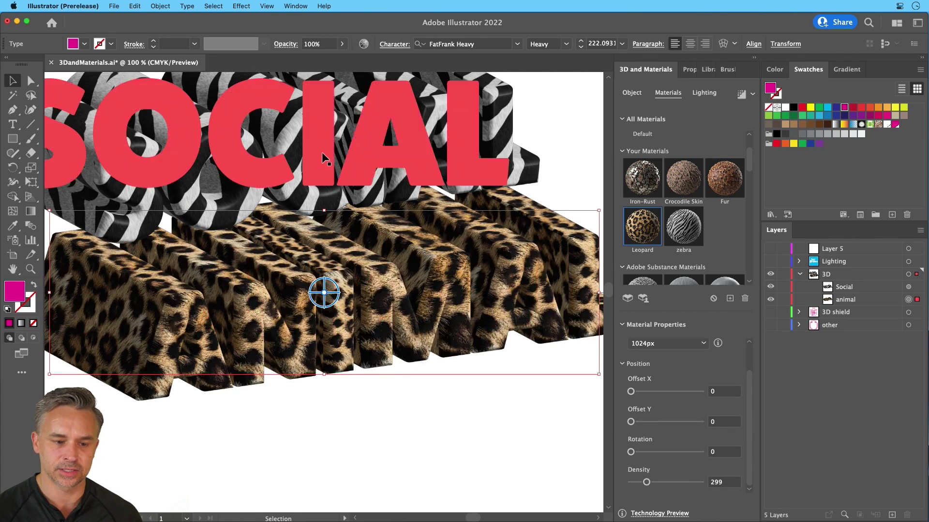
{"action": "left_click", "coordinate": [321, 150]}
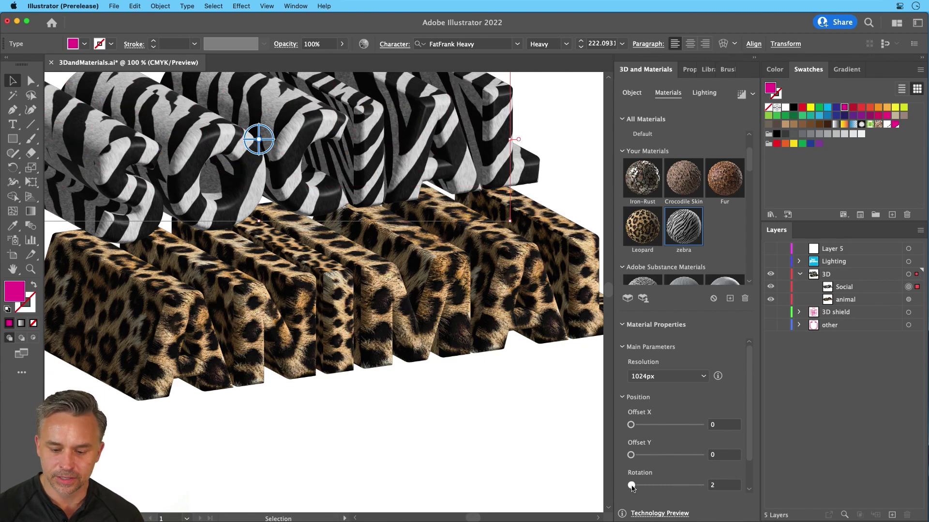
{"action": "scroll", "coordinate": [653, 479], "scroll_direction": "down", "scroll_amount": 2}
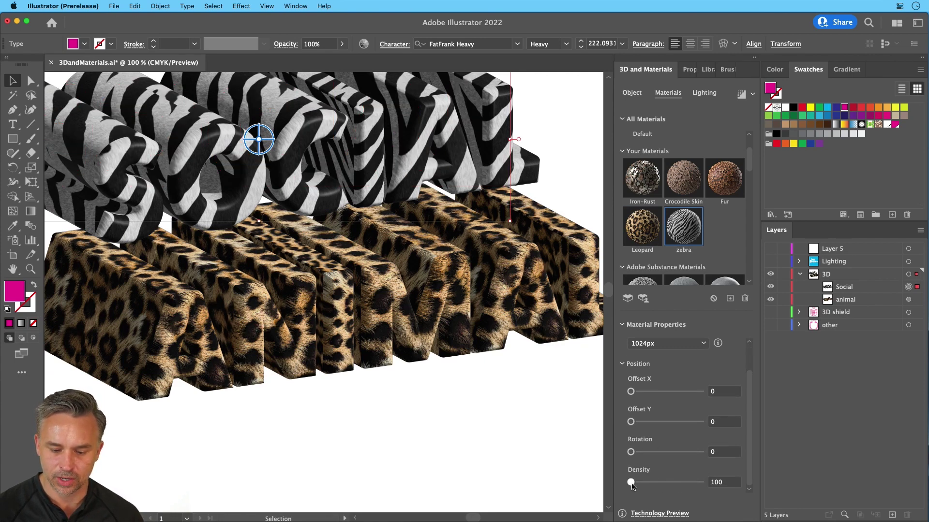
{"action": "left_click_drag", "start_coordinate": [631, 482], "coordinate": [637, 483]}
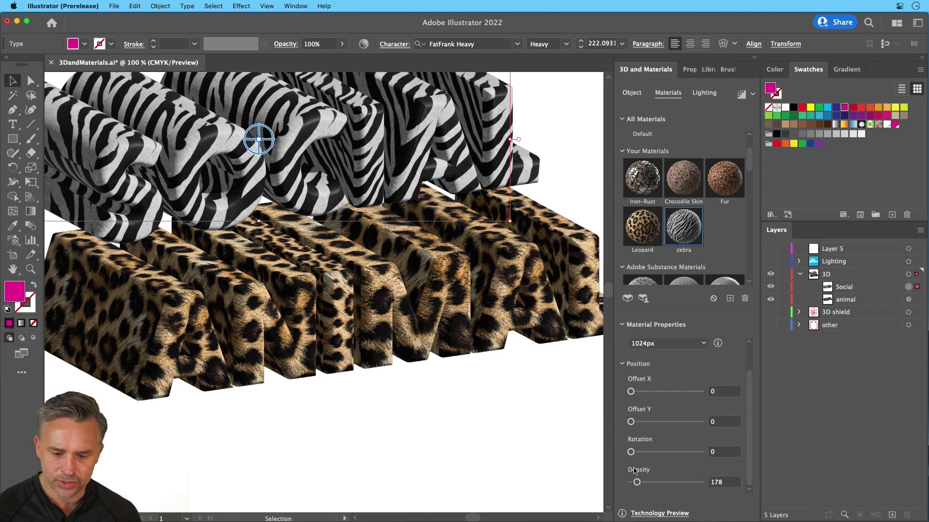
{"action": "left_click_drag", "start_coordinate": [637, 483], "coordinate": [630, 482]}
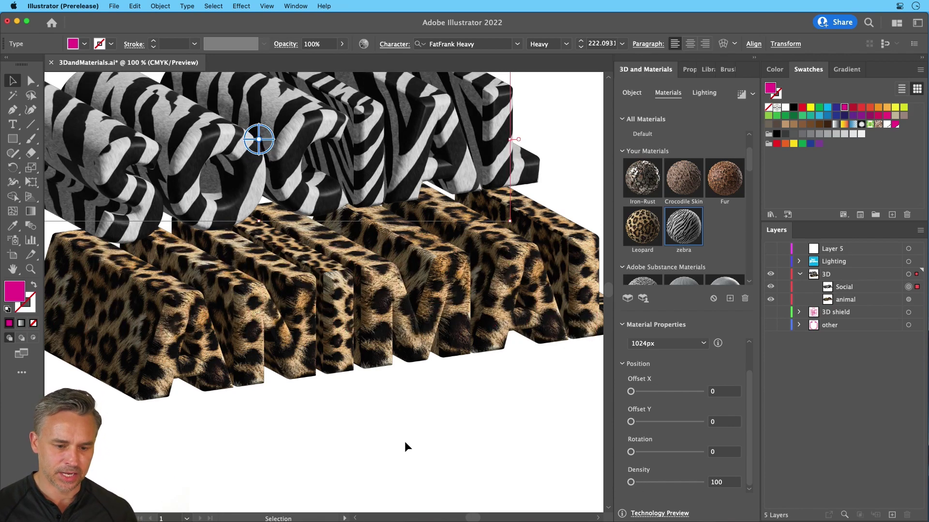
{"action": "scroll", "coordinate": [302, 264], "scroll_direction": "up", "scroll_amount": 5}
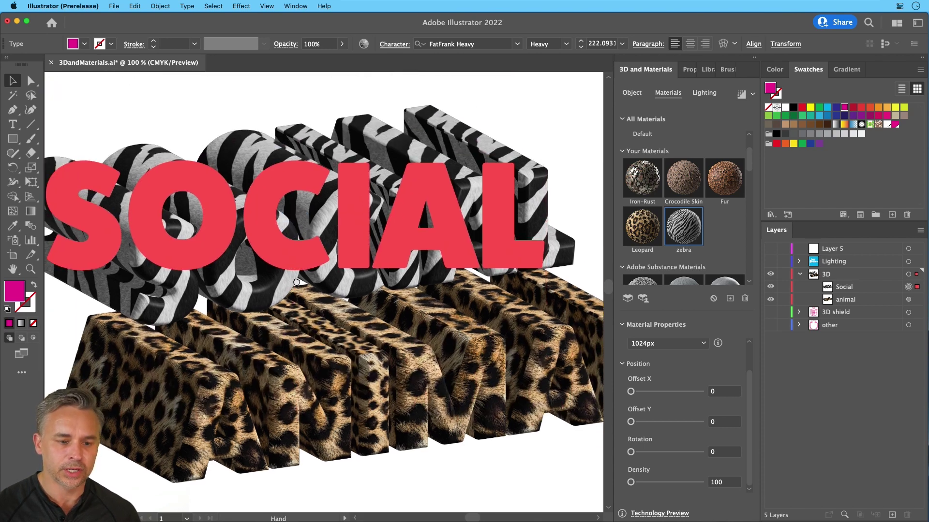
Step: Relight SOCIAL with 62° rotation, 124% intensity and 21% ambient light
{"action": "left_click", "coordinate": [703, 93]}
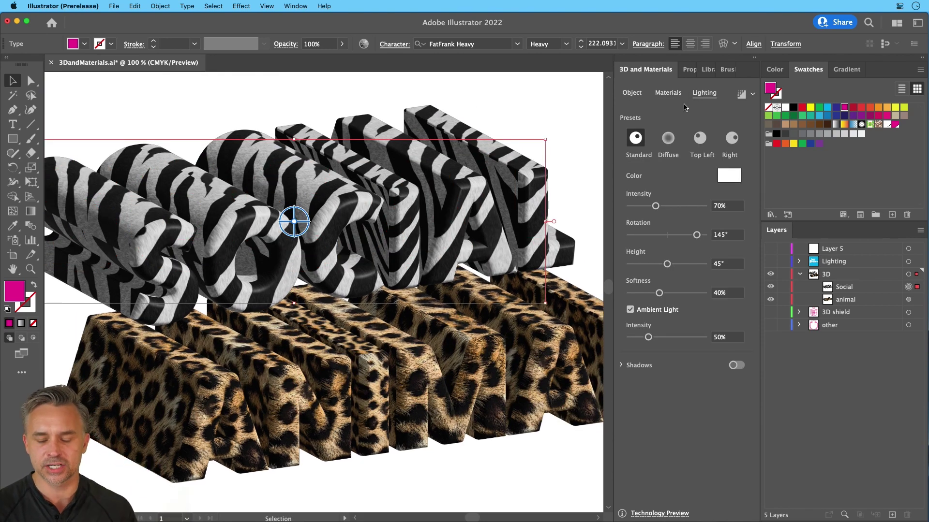
{"action": "mouse_move", "coordinate": [696, 236]}
{"action": "left_mouse_down"}
{"action": "mouse_move", "coordinate": [712, 236]}
{"action": "mouse_move", "coordinate": [654, 238]}
{"action": "mouse_move", "coordinate": [679, 237]}
{"action": "left_mouse_up"}
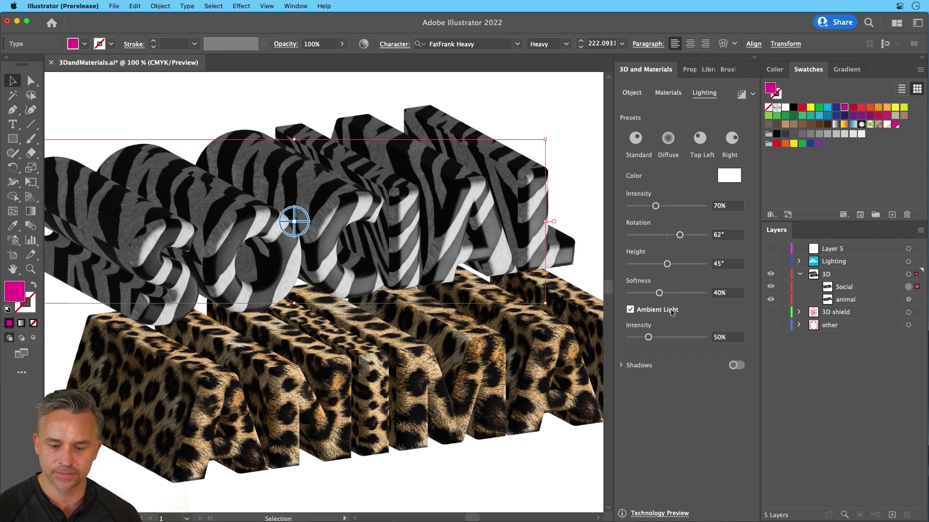
{"action": "left_click_drag", "start_coordinate": [648, 338], "coordinate": [636, 337]}
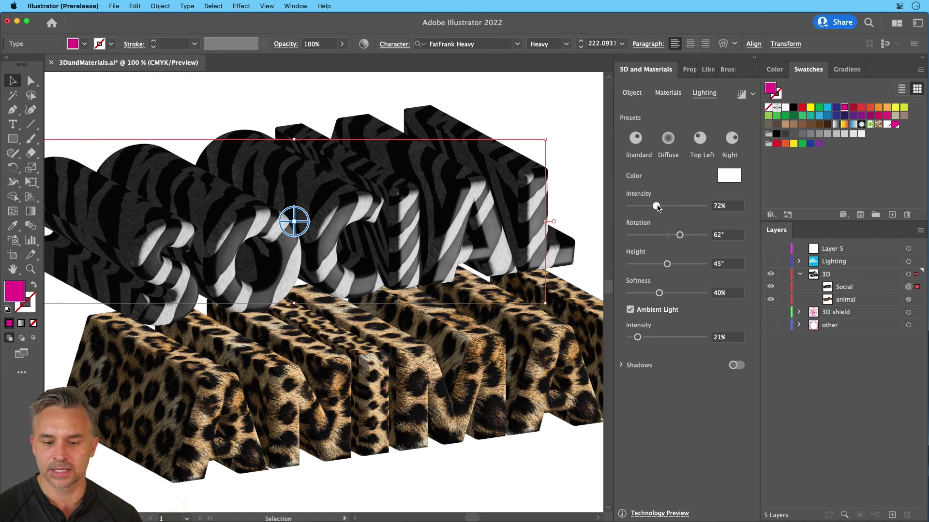
{"action": "left_click_drag", "start_coordinate": [657, 208], "coordinate": [676, 207]}
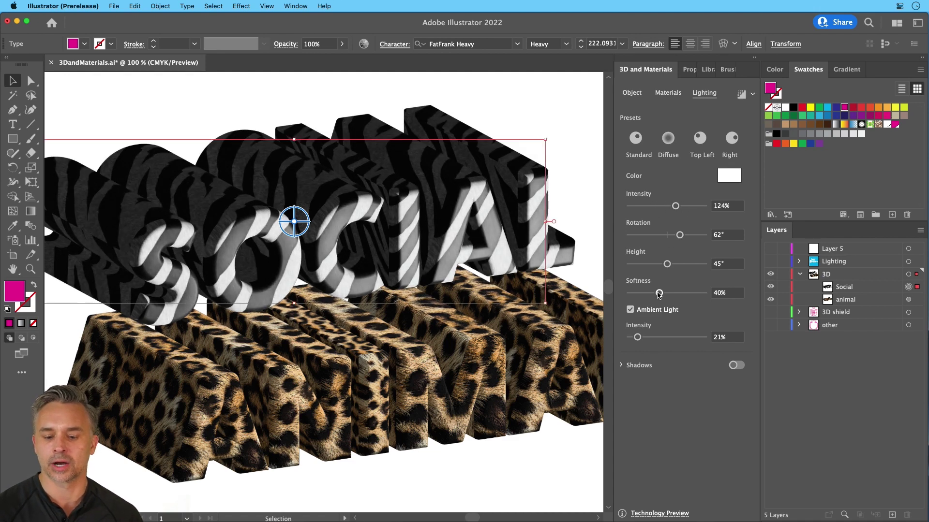
{"action": "left_click_drag", "start_coordinate": [658, 294], "coordinate": [659, 294]}
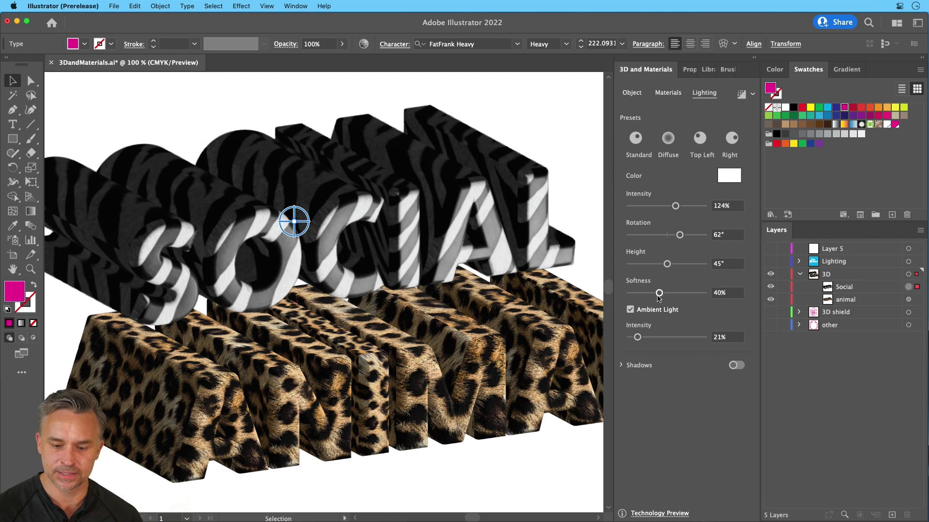
{"action": "left_click_drag", "start_coordinate": [637, 337], "coordinate": [644, 337]}
Step: Light ANIMAL at 1° rotation, 44% softness and 30% ambient, then collapse the panel and deselect
{"action": "left_click", "coordinate": [454, 351]}
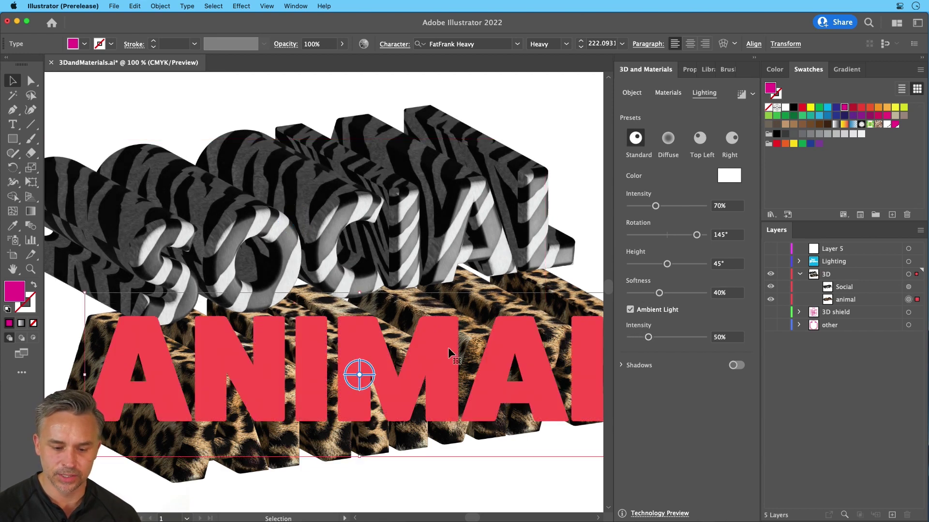
{"action": "left_click_drag", "start_coordinate": [698, 237], "coordinate": [666, 207]}
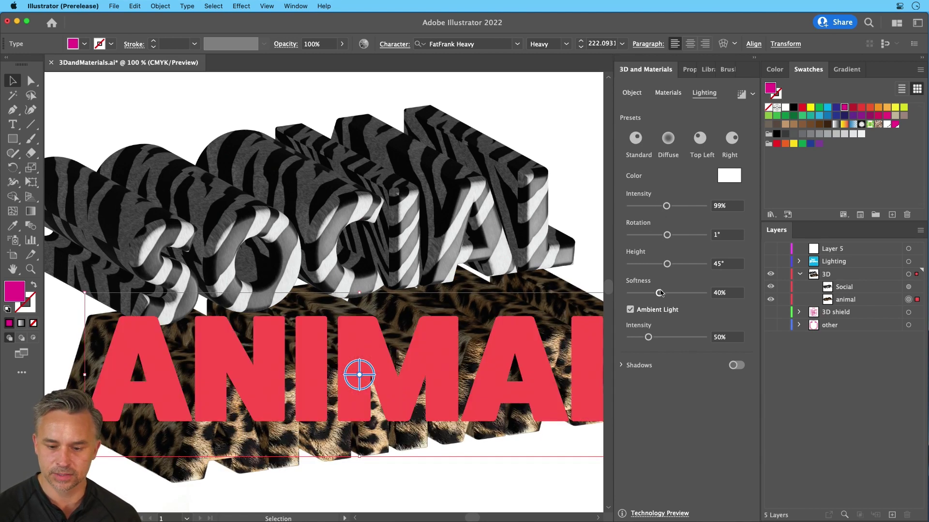
{"action": "left_click_drag", "start_coordinate": [660, 295], "coordinate": [662, 294]}
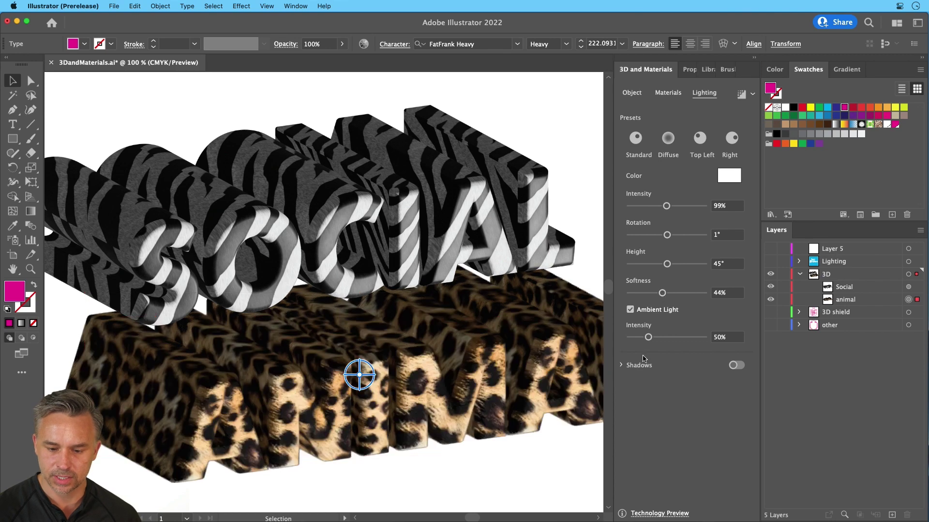
{"action": "left_click_drag", "start_coordinate": [648, 337], "coordinate": [643, 340]}
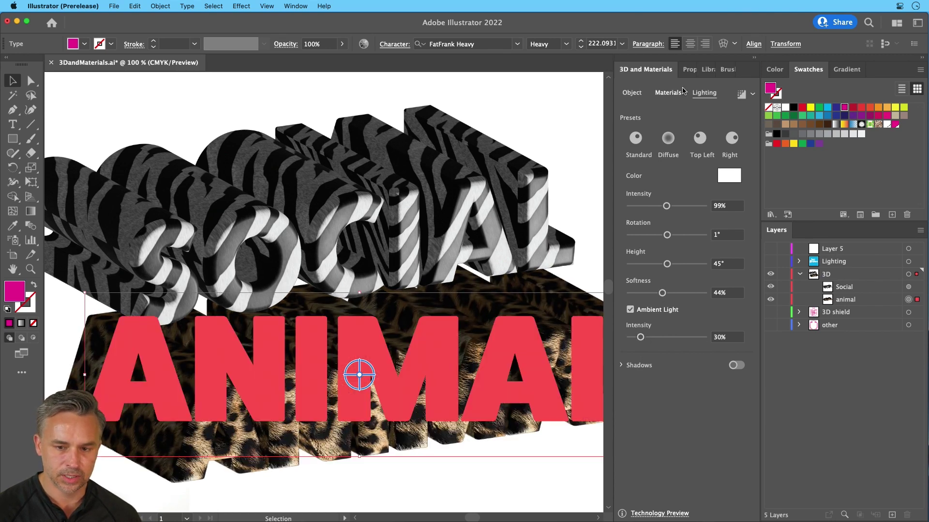
{"action": "left_click", "coordinate": [753, 58]}
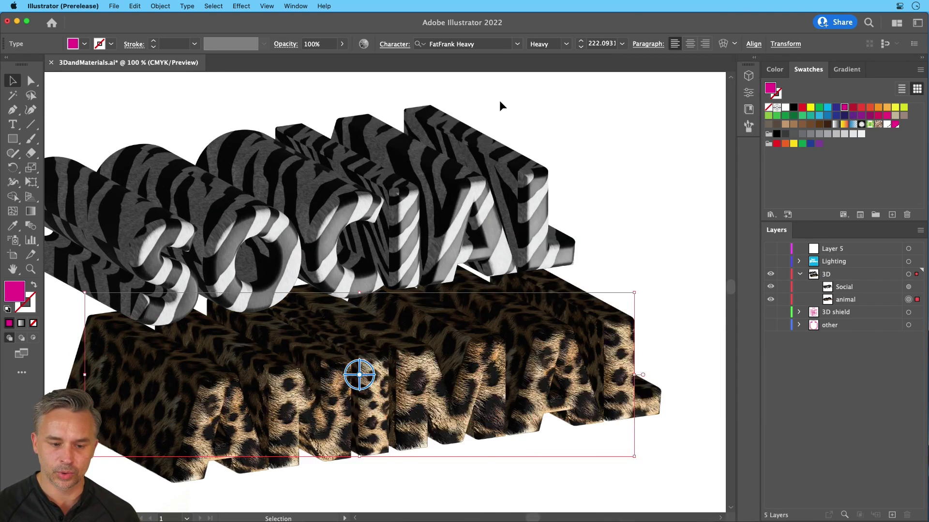
{"action": "left_click", "coordinate": [587, 115]}
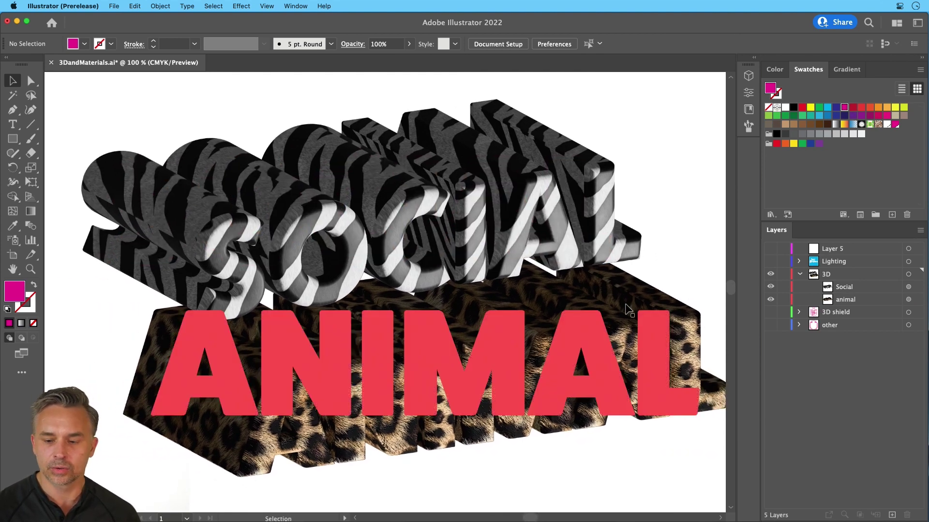
Step: Show the Lighting layer, hide the 3D layer and fit the artboard in view
{"action": "left_click", "coordinate": [771, 261]}
{"action": "left_click", "coordinate": [771, 274]}
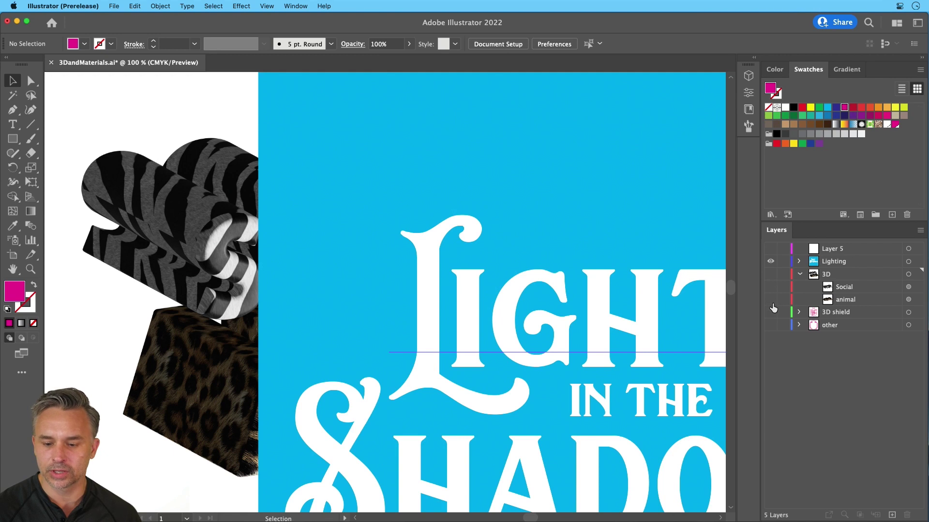
{"action": "key", "text": "super+0"}
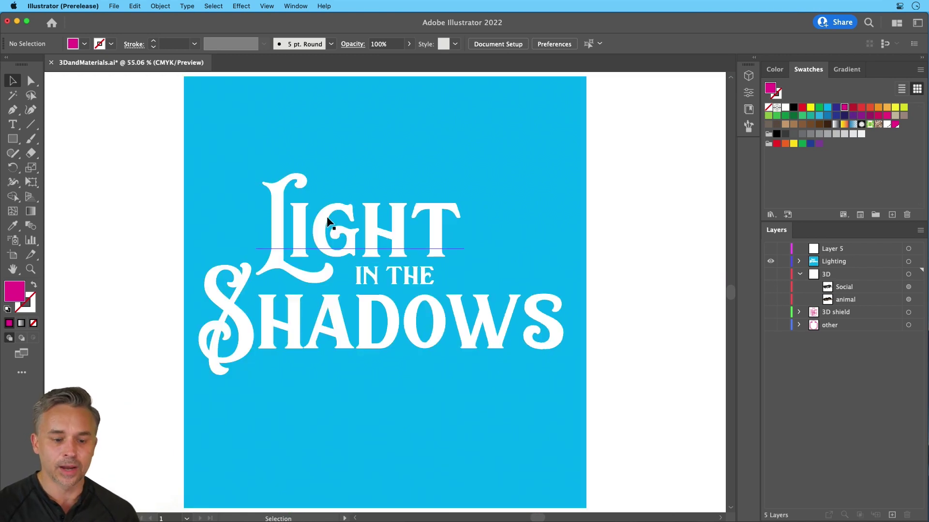
Step: Select both Light in the Shadows text objects and bring up 3D and Materials
{"action": "left_click", "coordinate": [327, 216]}
{"action": "left_click_drag", "start_coordinate": [135, 196], "coordinate": [578, 406]}
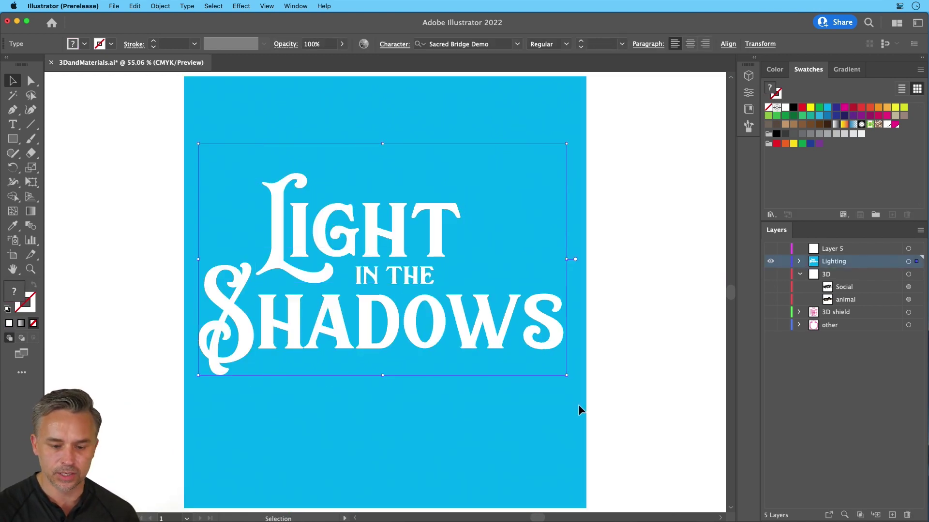
{"action": "left_click", "coordinate": [753, 58]}
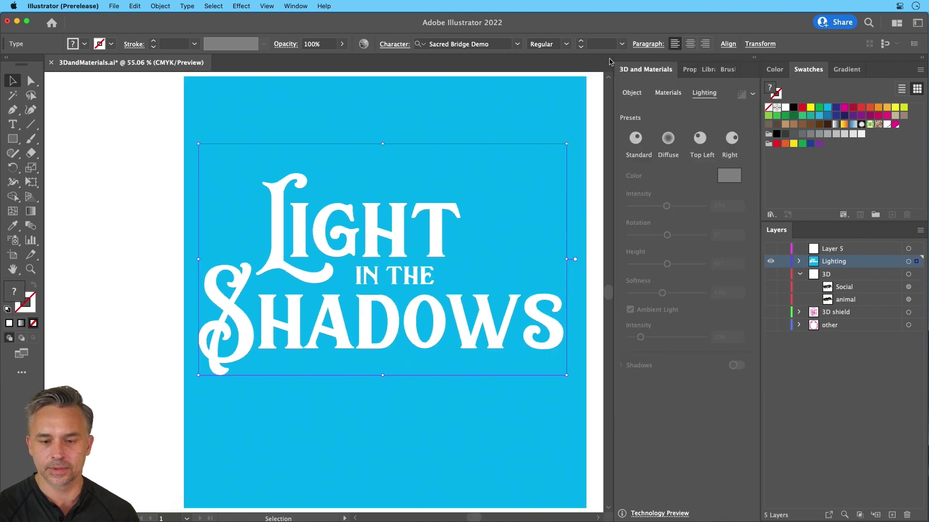
Step: Extrude the Light in the Shadows text and set its rotation preset to Front
{"action": "left_click", "coordinate": [632, 92]}
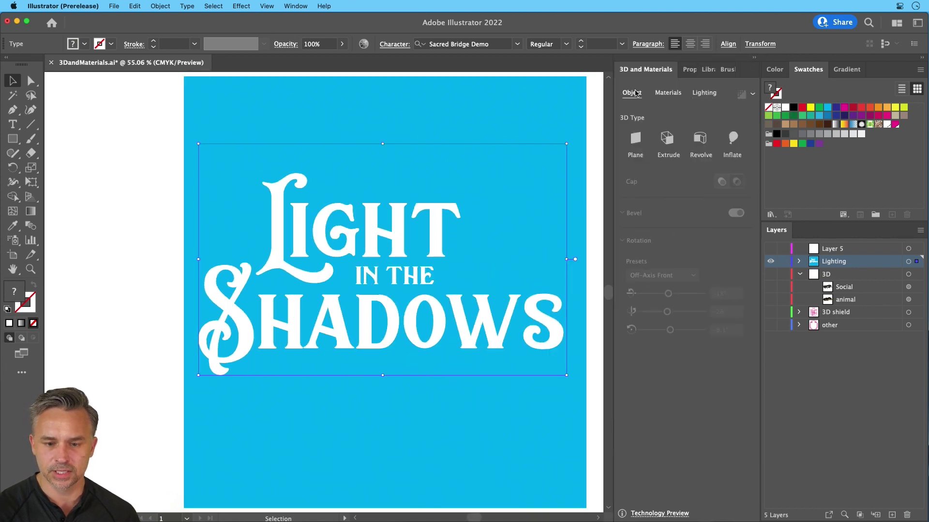
{"action": "left_click", "coordinate": [662, 140]}
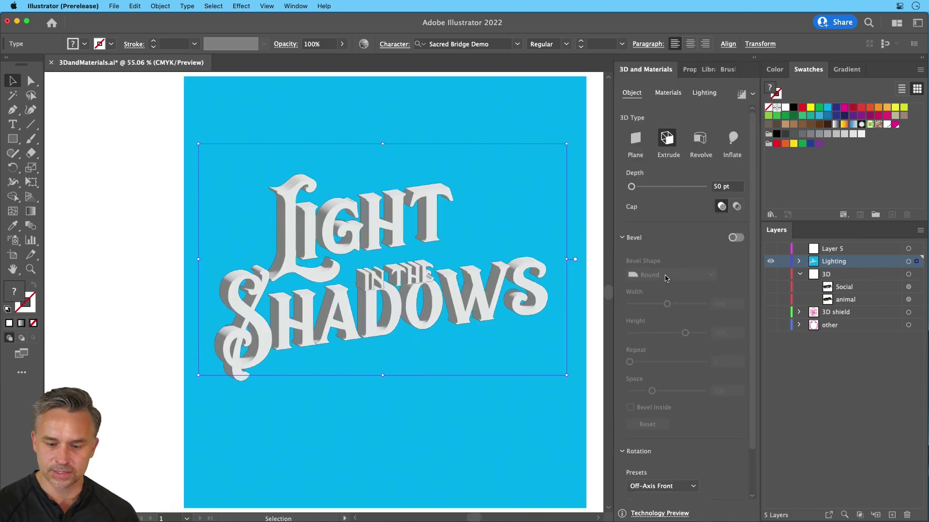
{"action": "scroll", "coordinate": [707, 345], "scroll_direction": "down", "scroll_amount": 5}
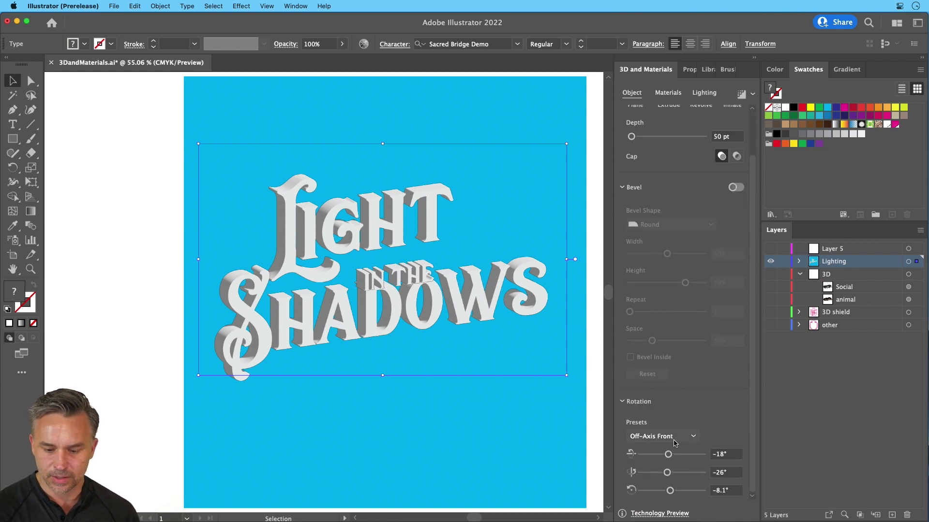
{"action": "left_click", "coordinate": [691, 436]}
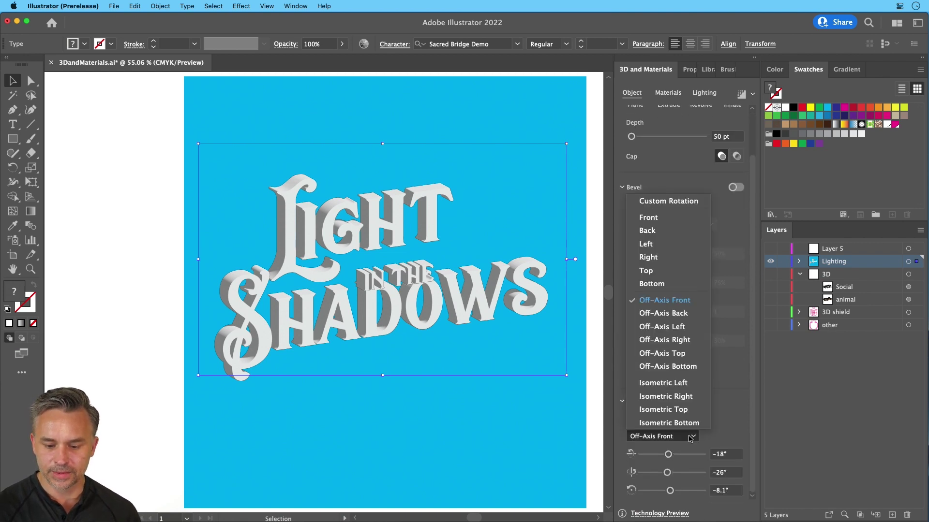
{"action": "left_click", "coordinate": [668, 217]}
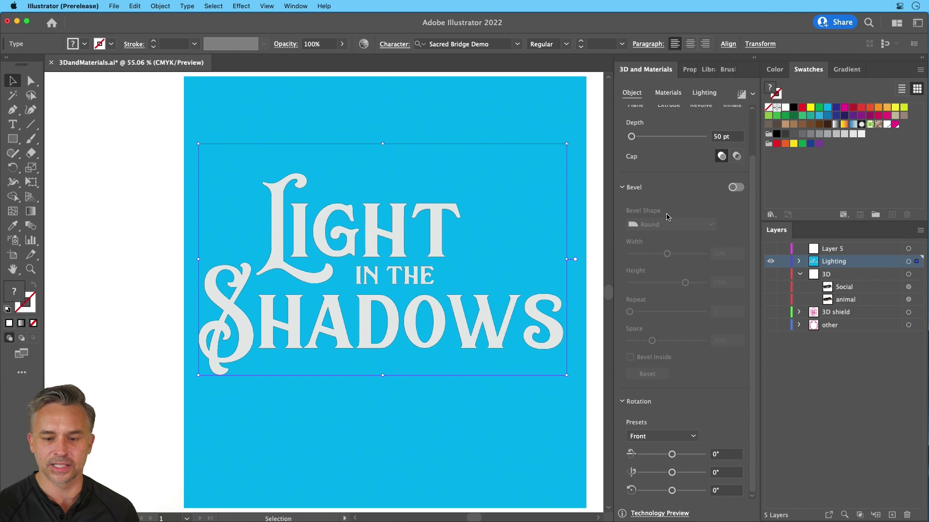
{"action": "left_click", "coordinate": [704, 93]}
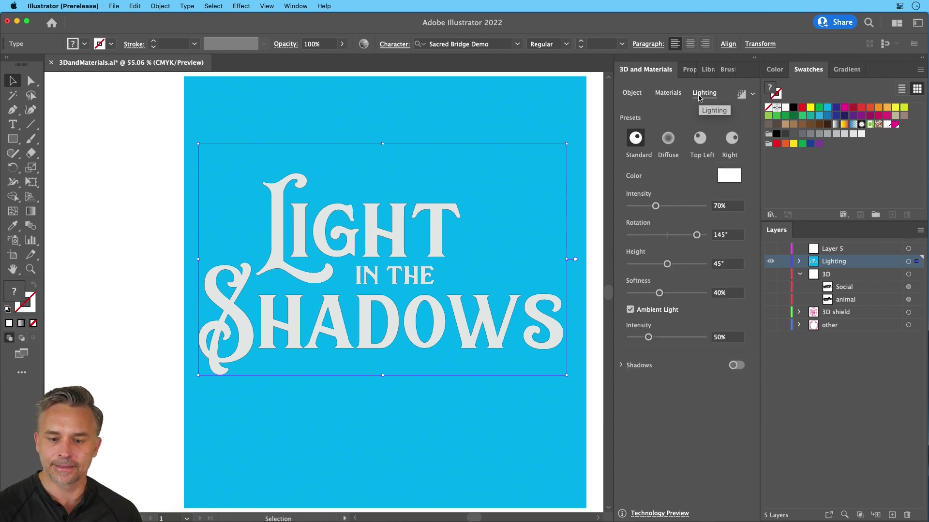
Step: Enable shadows with light rotation -163°, height 25° and 215% shadow bounds
{"action": "left_click", "coordinate": [735, 366]}
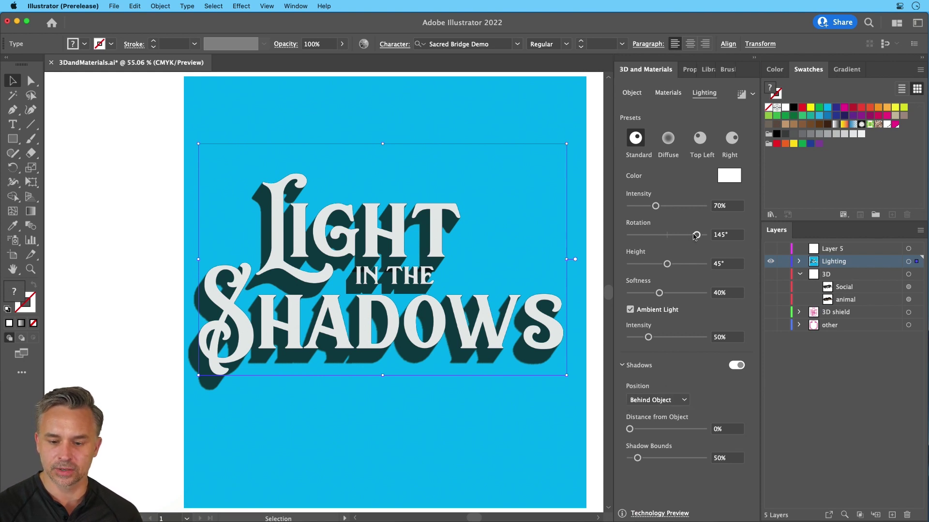
{"action": "left_click_drag", "start_coordinate": [695, 236], "coordinate": [631, 236]}
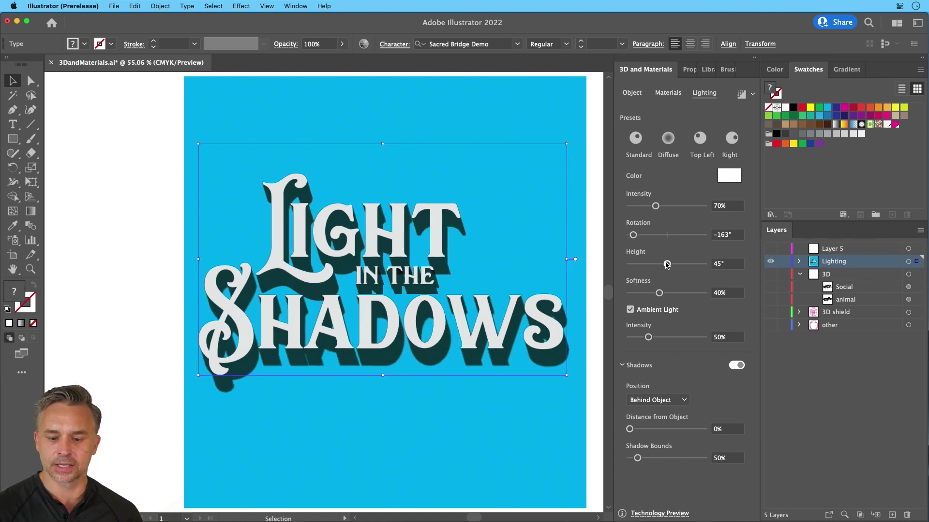
{"action": "left_click_drag", "start_coordinate": [667, 264], "coordinate": [632, 262]}
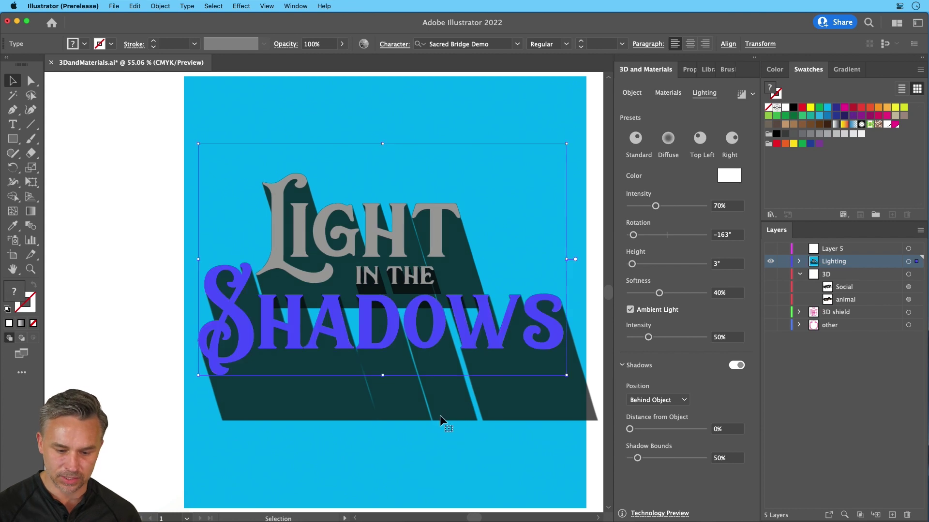
{"action": "left_click_drag", "start_coordinate": [638, 458], "coordinate": [669, 458]}
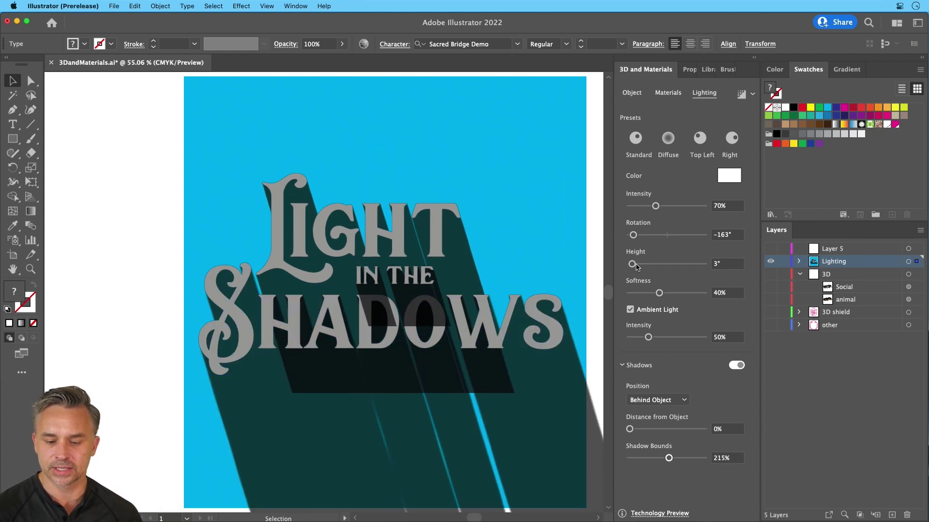
{"action": "left_click_drag", "start_coordinate": [631, 264], "coordinate": [650, 265]}
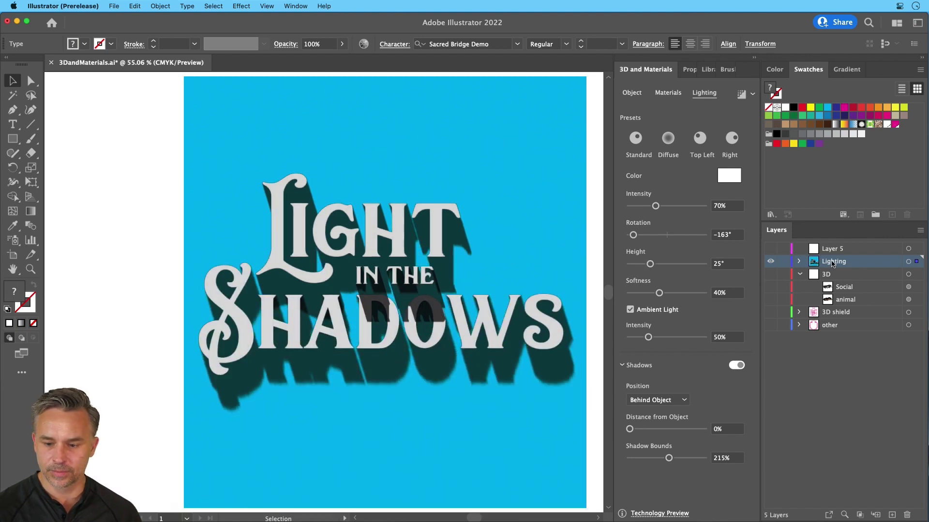
Step: In the Lighting layer, move the 'in the' text below 'Shadows'
{"action": "left_click", "coordinate": [799, 261]}
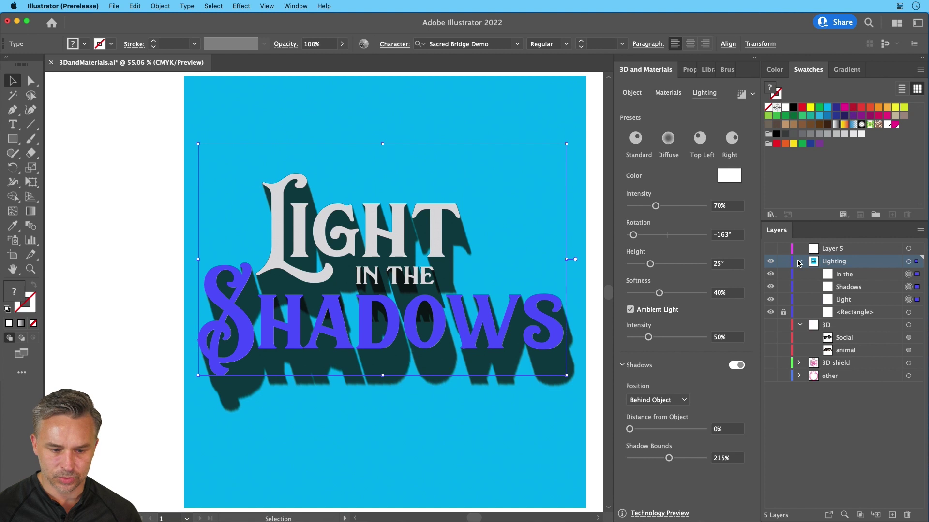
{"action": "left_click", "coordinate": [149, 169]}
{"action": "left_click_drag", "start_coordinate": [149, 169], "coordinate": [100, 160]}
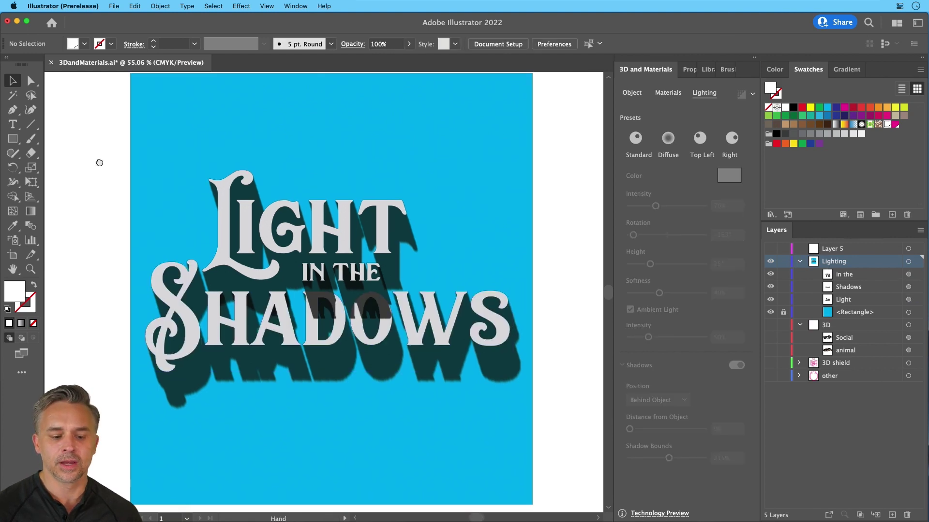
{"action": "left_click", "coordinate": [849, 280]}
{"action": "mouse_move", "coordinate": [857, 281]}
{"action": "left_mouse_down"}
{"action": "mouse_move", "coordinate": [860, 296]}
{"action": "mouse_move", "coordinate": [853, 295]}
{"action": "left_mouse_up"}
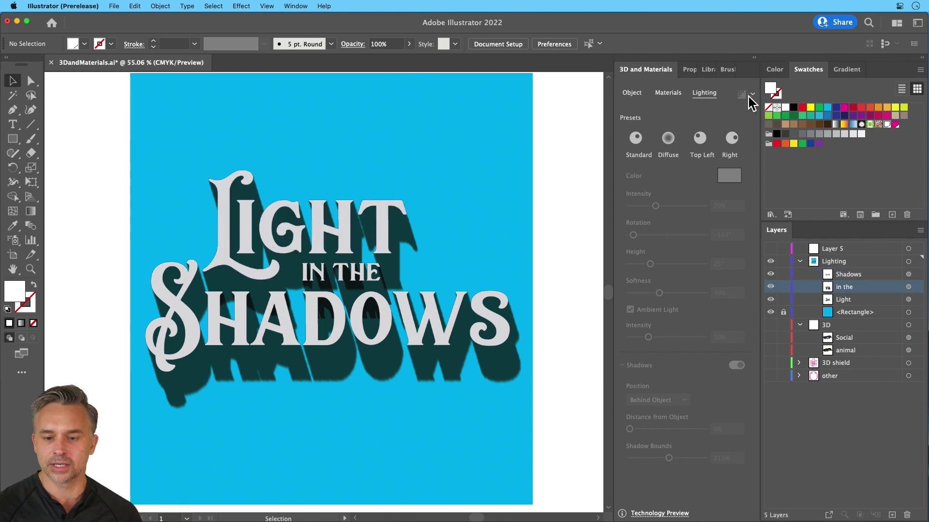
Step: Render the Light text with Ray Tracing at High quality, then deselect
{"action": "left_click", "coordinate": [407, 206]}
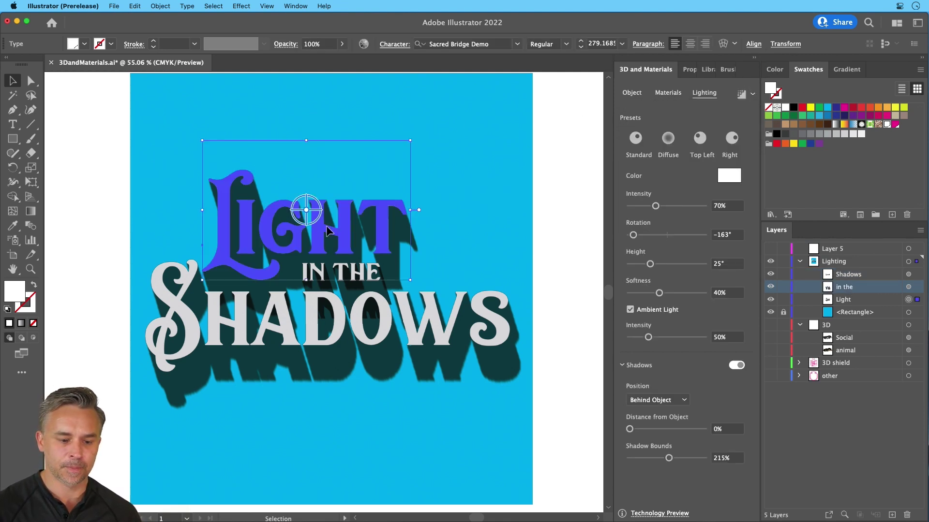
{"action": "left_click", "coordinate": [752, 95]}
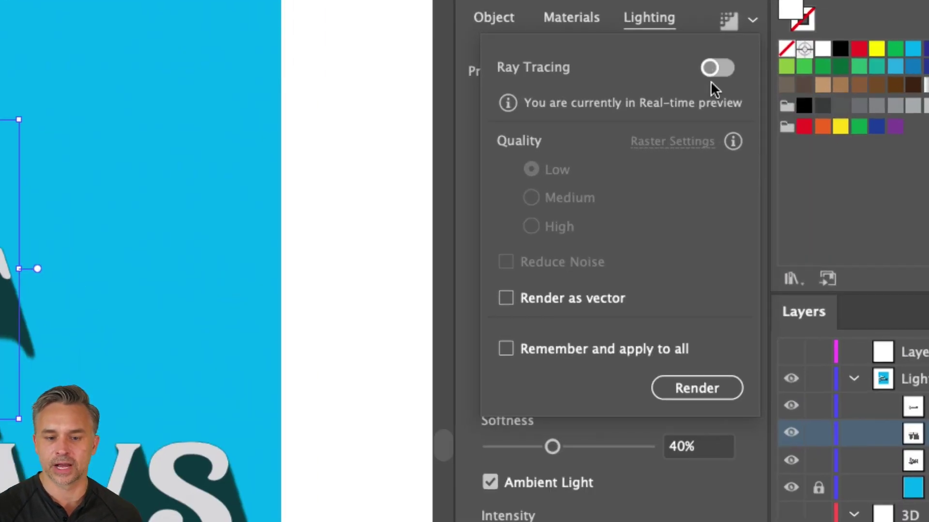
{"action": "left_click", "coordinate": [733, 117]}
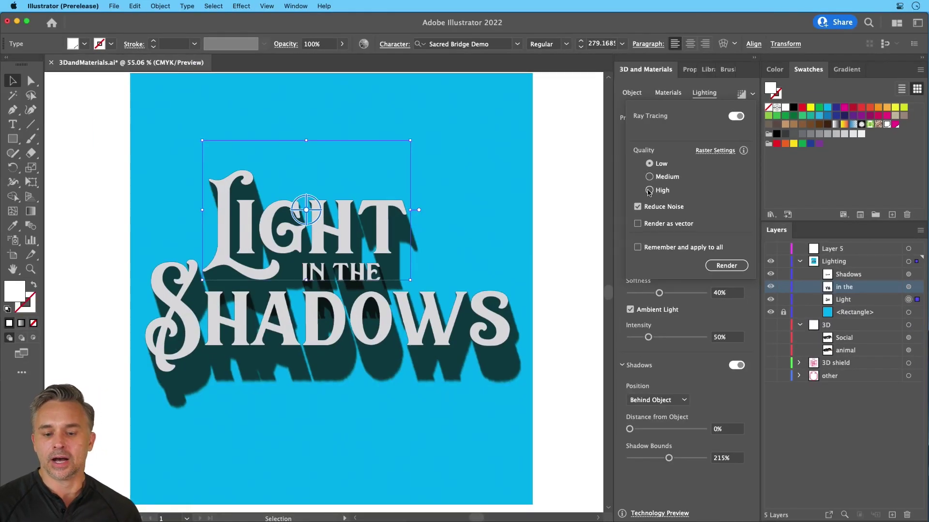
{"action": "left_click", "coordinate": [649, 191]}
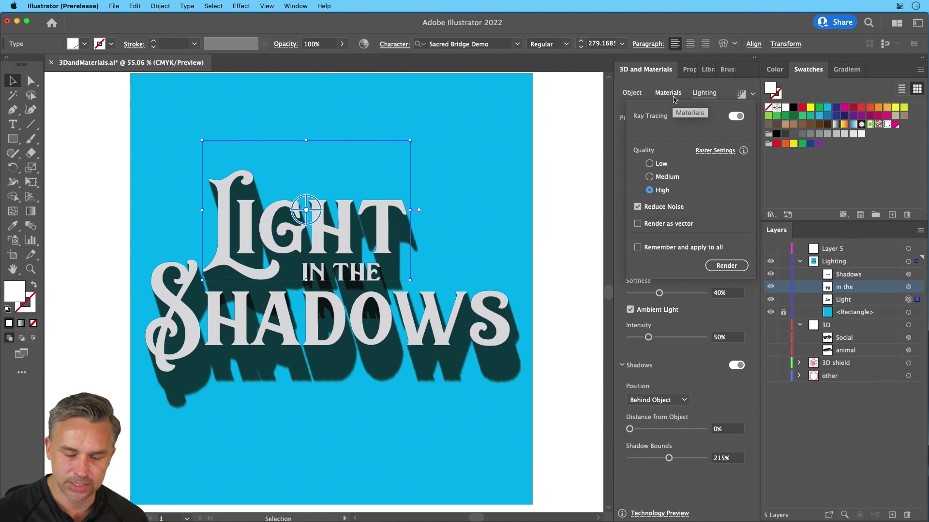
{"action": "left_click", "coordinate": [598, 139]}
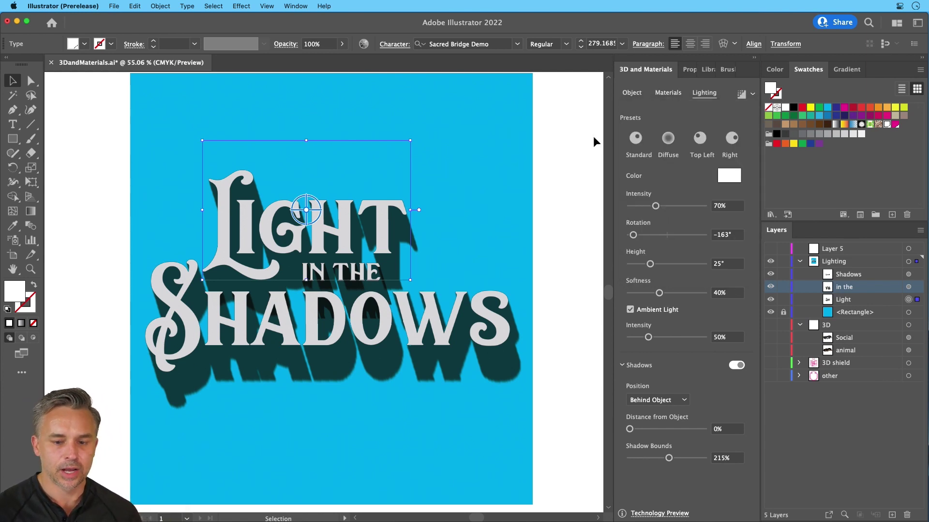
{"action": "left_click", "coordinate": [576, 147]}
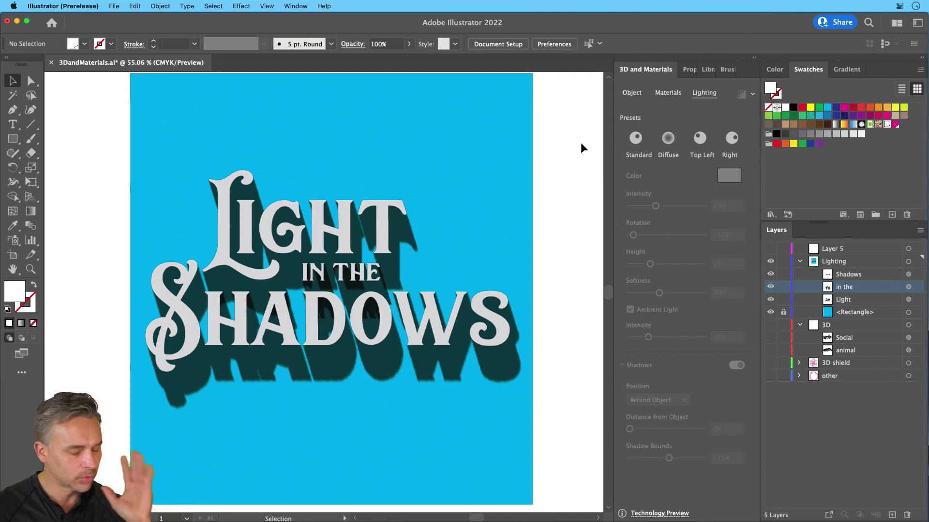
{"action": "left_click_drag", "start_coordinate": [207, 203], "coordinate": [218, 186]}
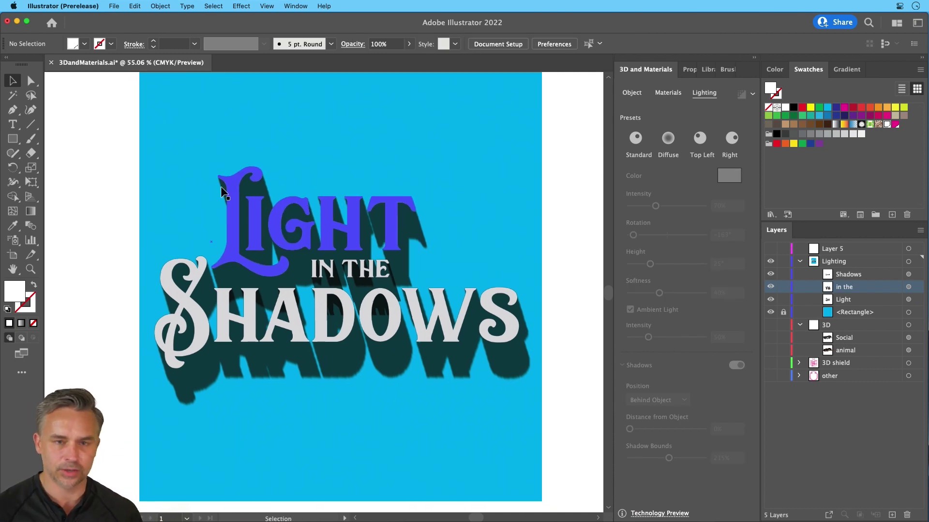